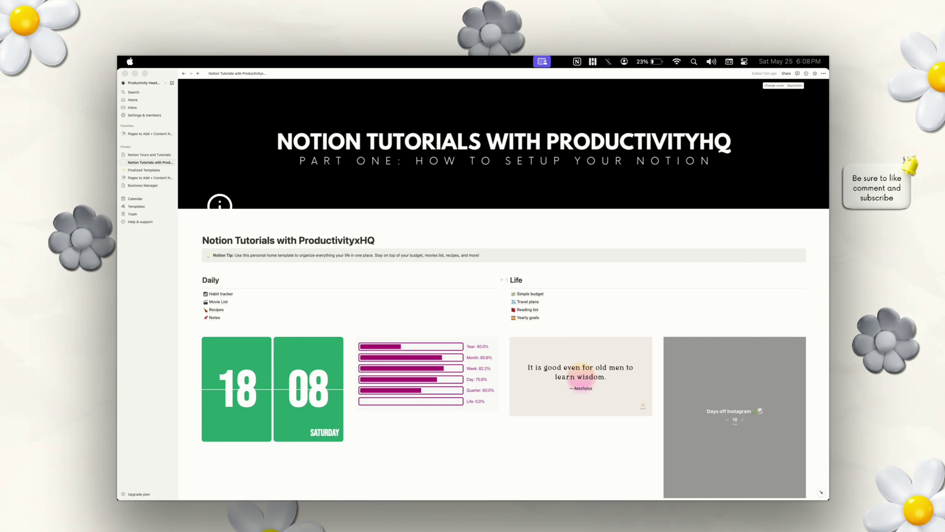
- Open notion.so from the Google results for 'notion' and log in to the Notion workspace
left_click(432, 484)
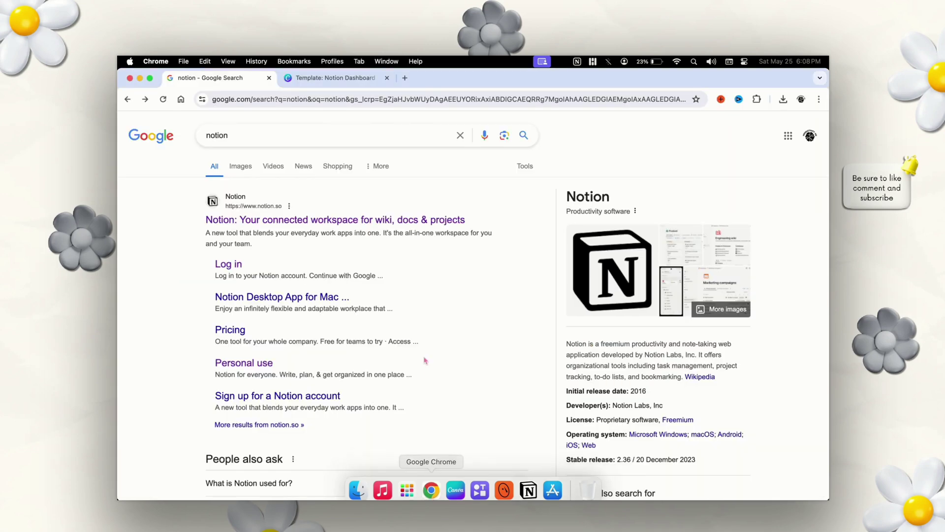
left_click(301, 143)
left_click(168, 352)
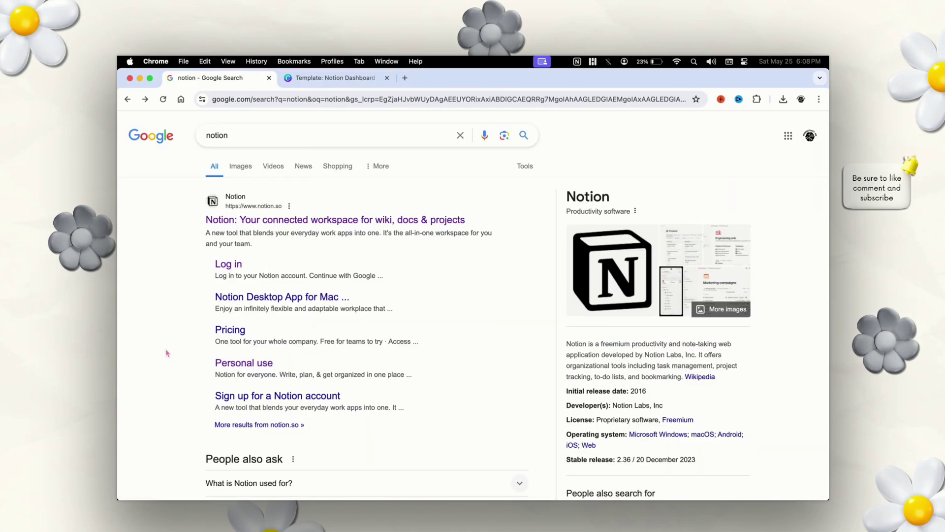
left_click(388, 219)
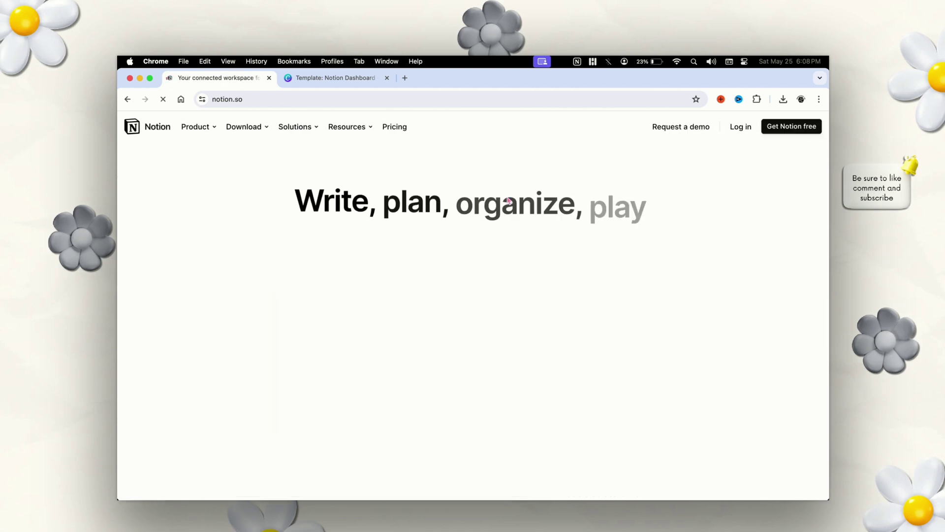
left_click(742, 128)
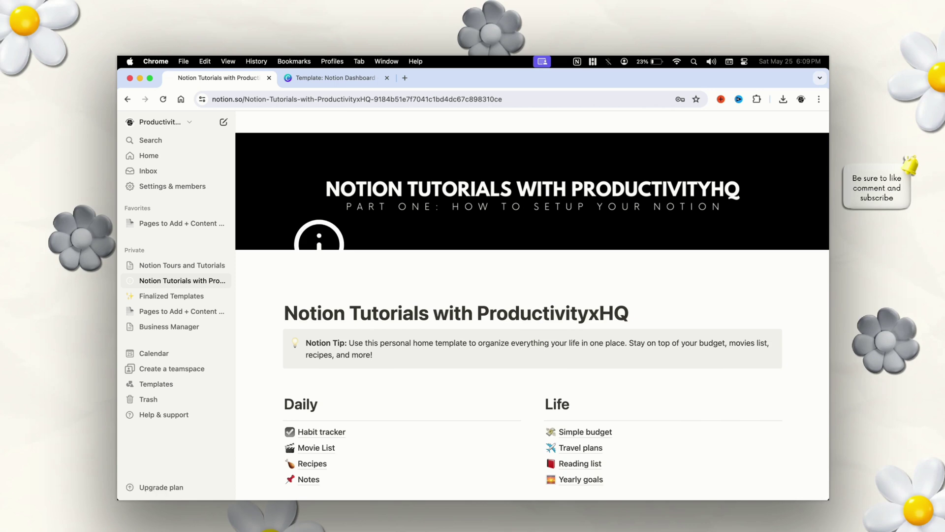
- Create a blank Untitled private page and dismiss the desktop-app prompt
left_click(223, 252)
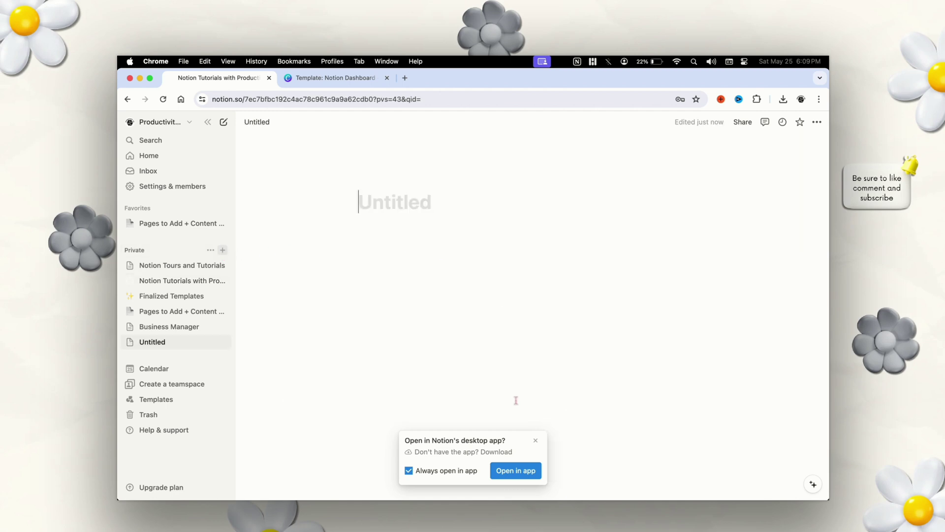
left_click(536, 441)
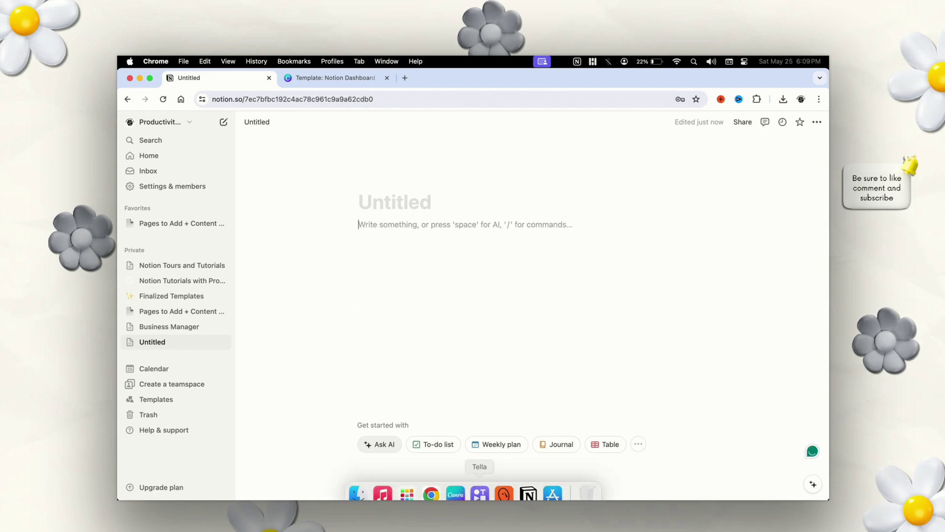
- Search the App Store for 'notion', then quit the App Store
left_click(554, 484)
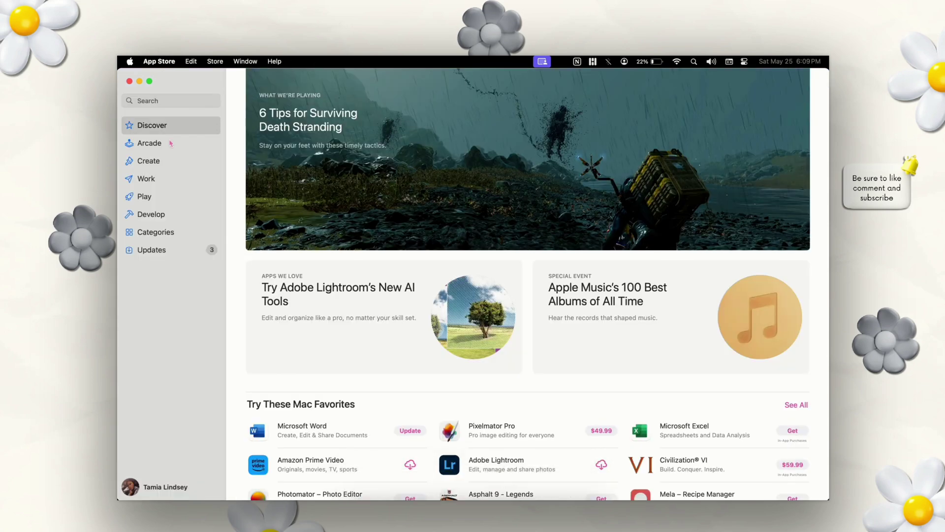
left_click(157, 107)
type("n")
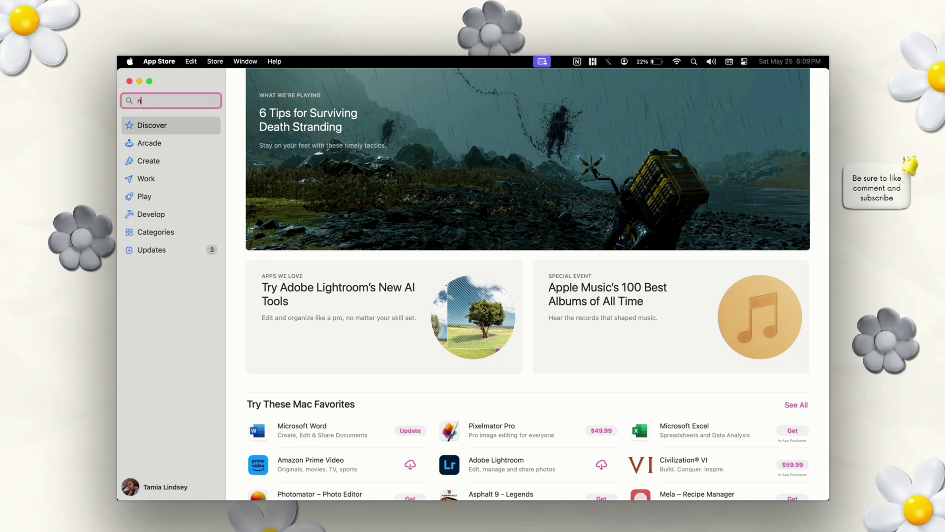
type("otion")
key("Return")
left_click(167, 61)
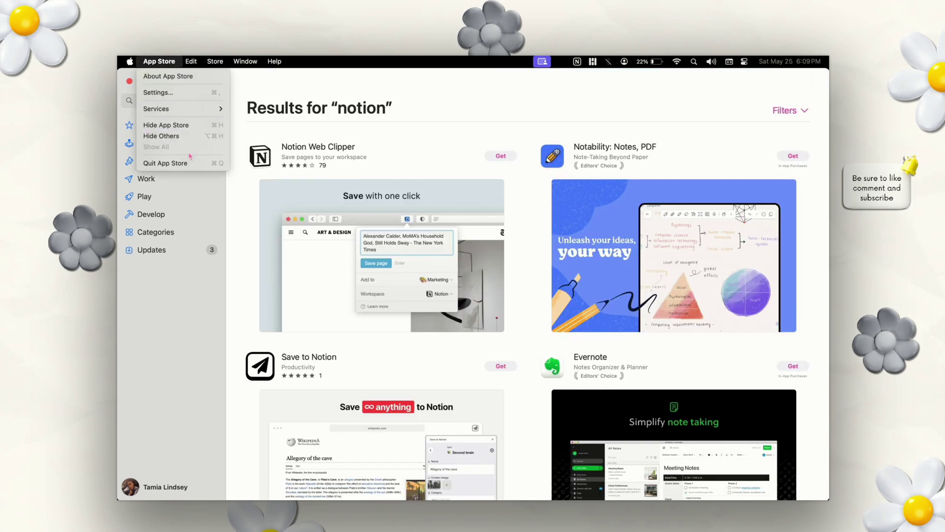
left_click(190, 163)
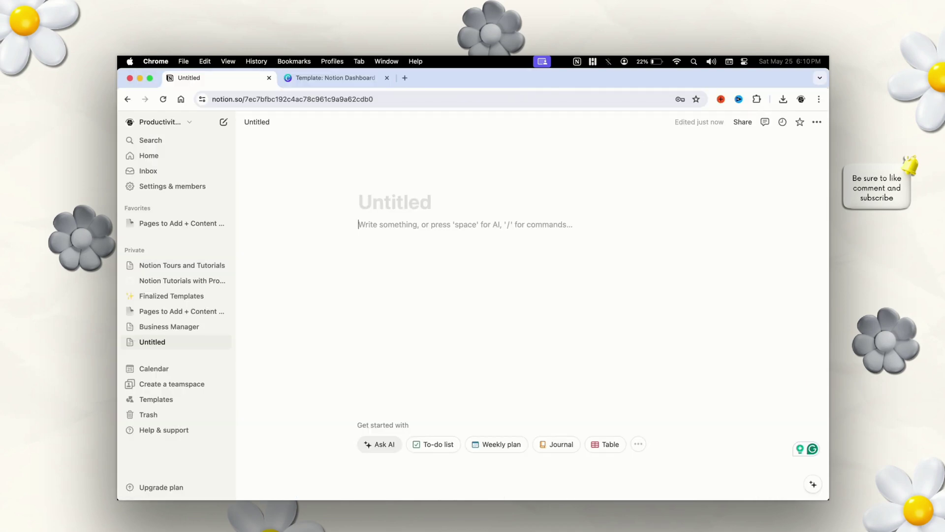
- In a new tab, search Google for 'notion' and open the Notion Desktop App for Mac page
left_click(405, 78)
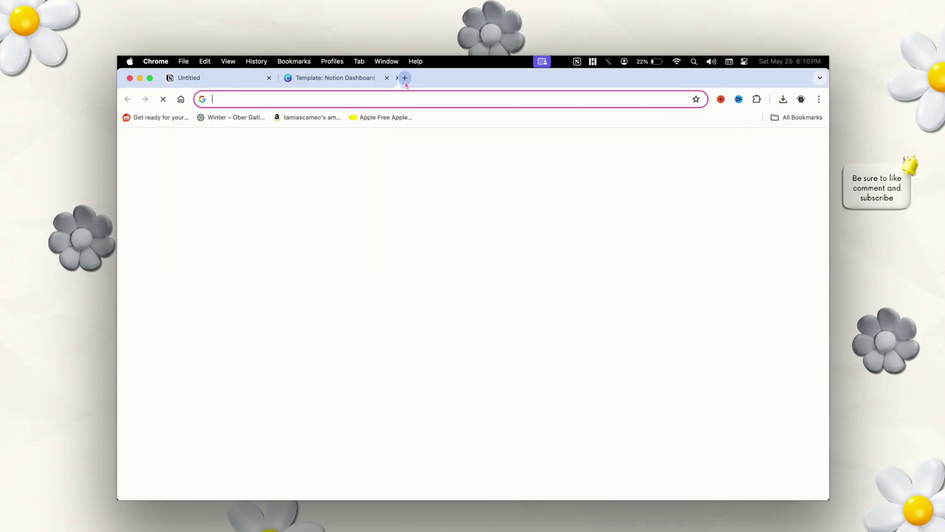
type("notion.so/login")
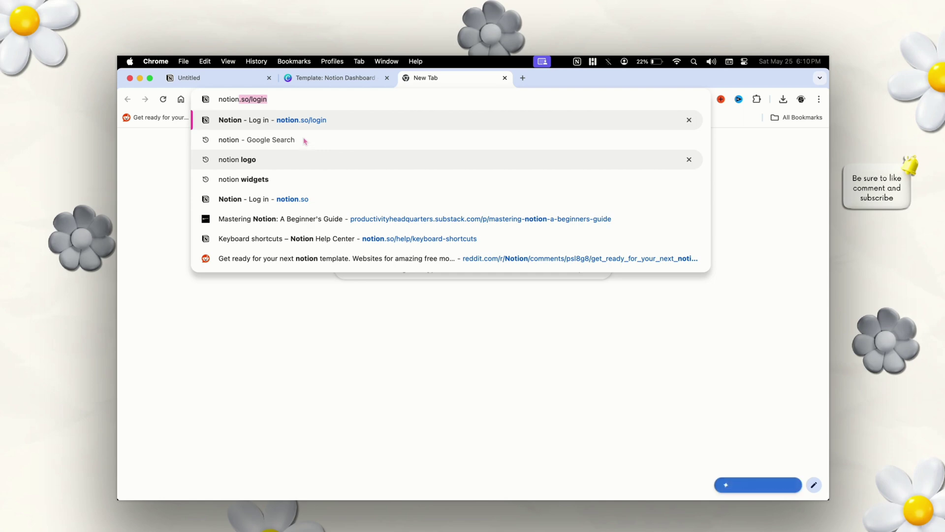
left_click(301, 147)
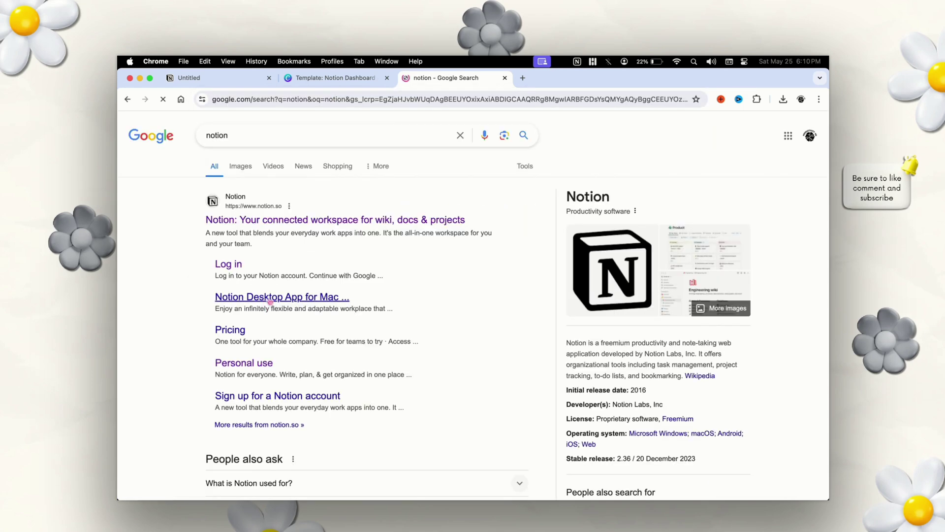
left_click(270, 297)
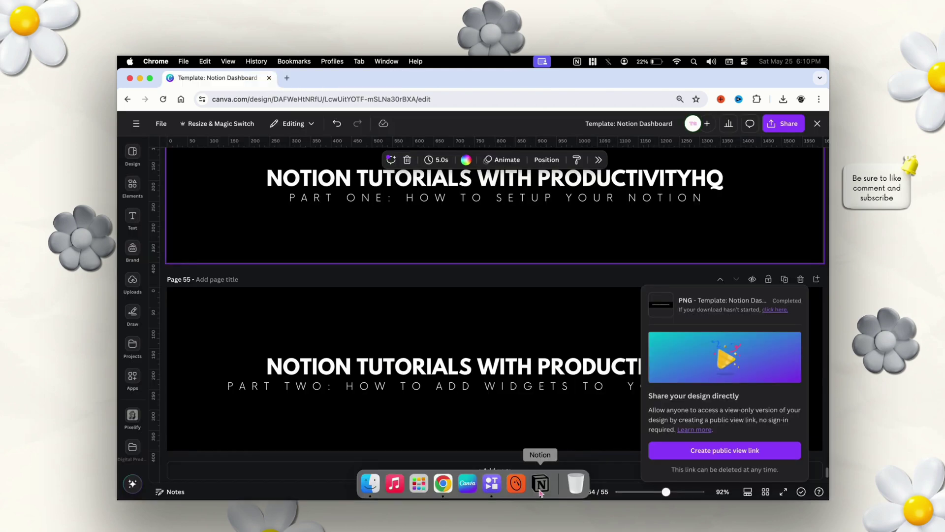
- Open the blank Untitled page in the Notion desktop app with the sidebar collapsed
left_click(539, 485)
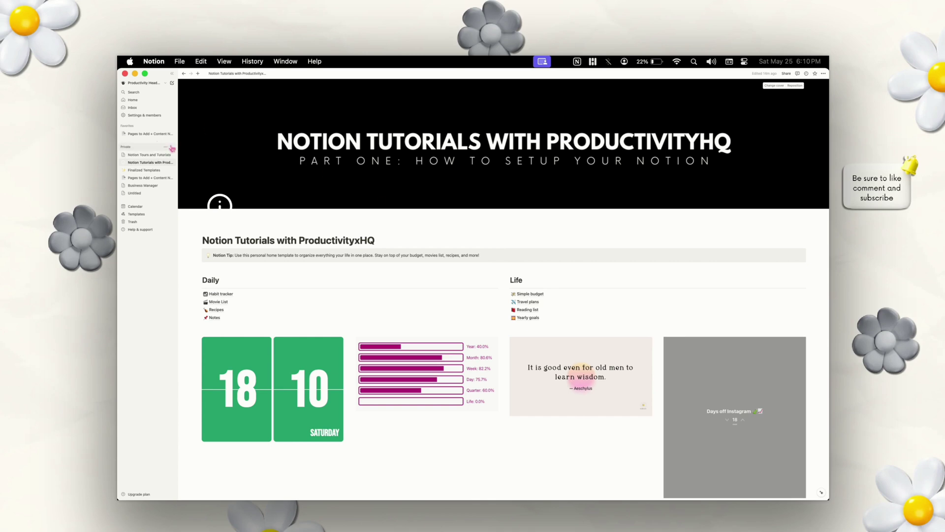
left_click(148, 194)
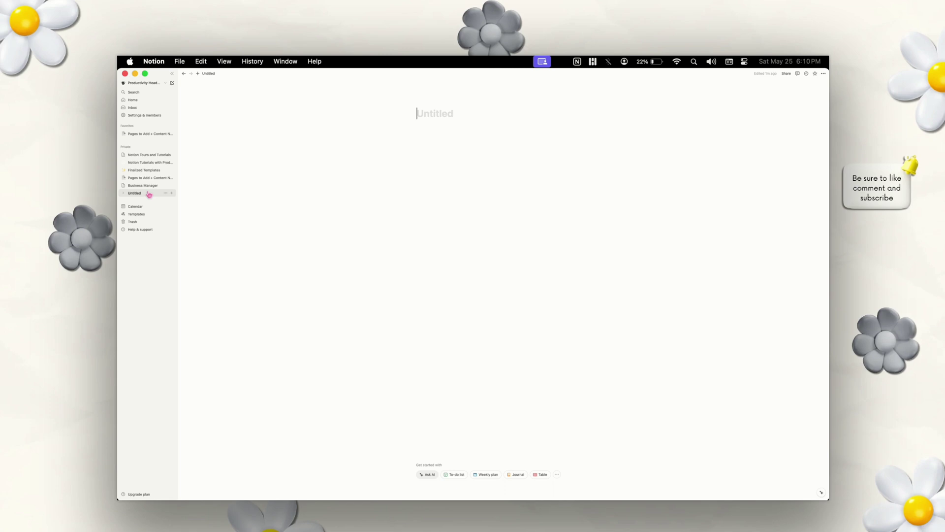
left_click(172, 73)
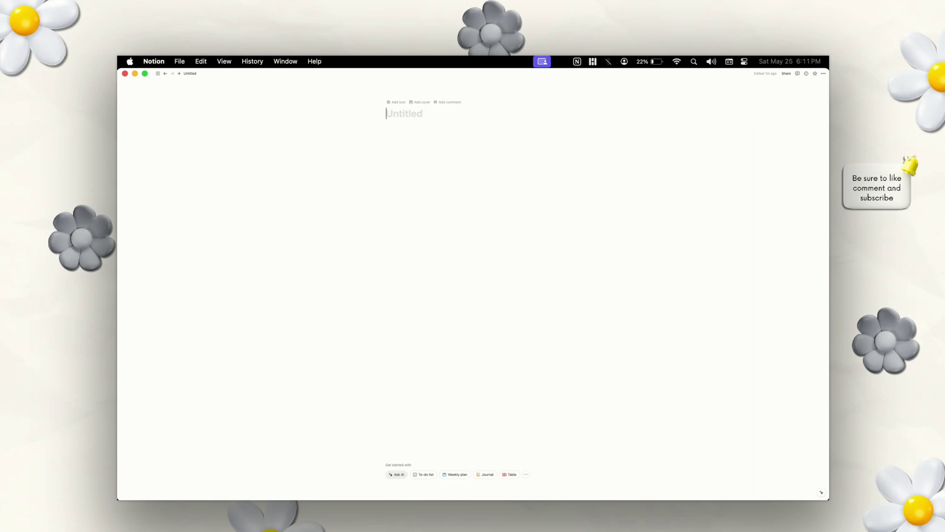
- Title the page 'How to set up your Notion' and give it a bird-pattern Gallery cover
type("How to set ")
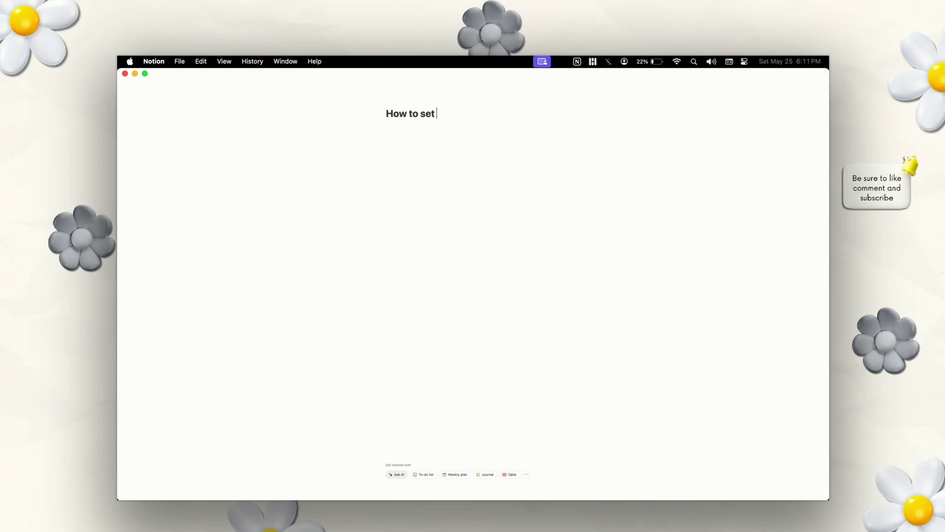
type("up your Notion")
left_click(421, 103)
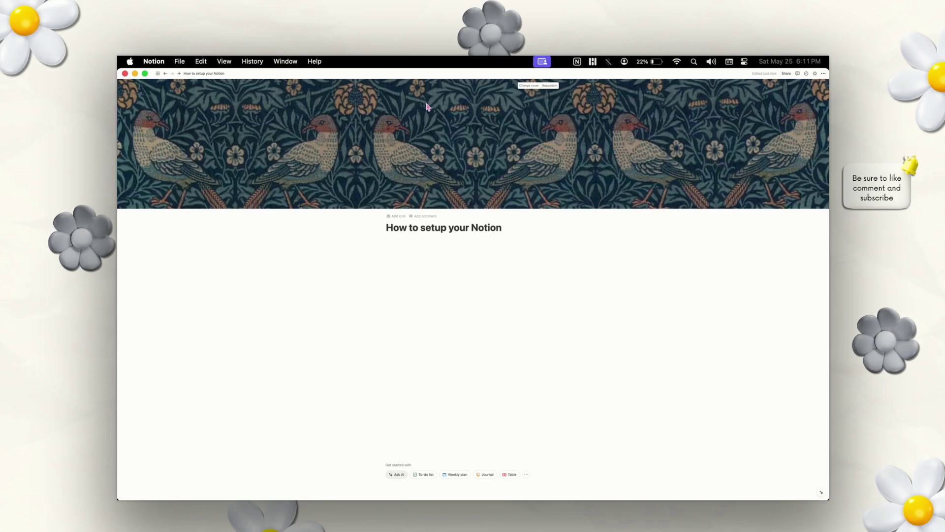
left_click(529, 86)
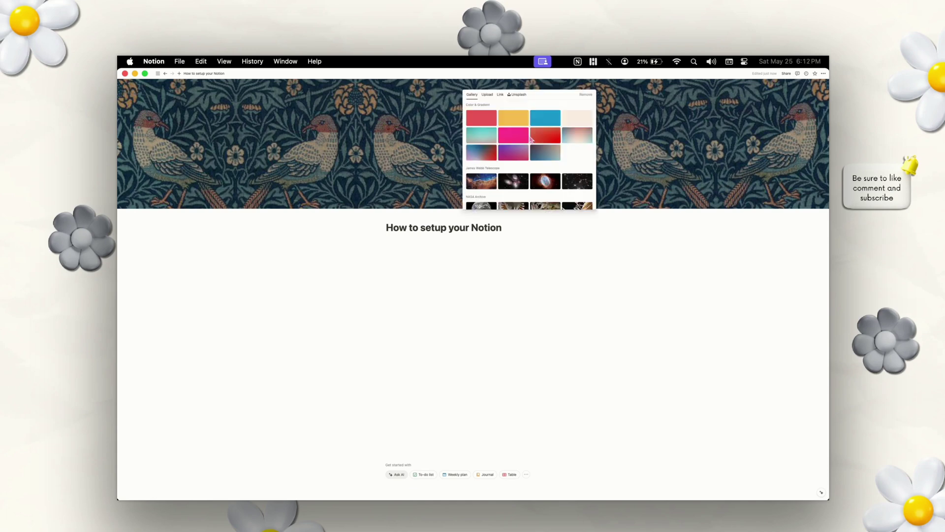
scroll(531, 140, "down", 5)
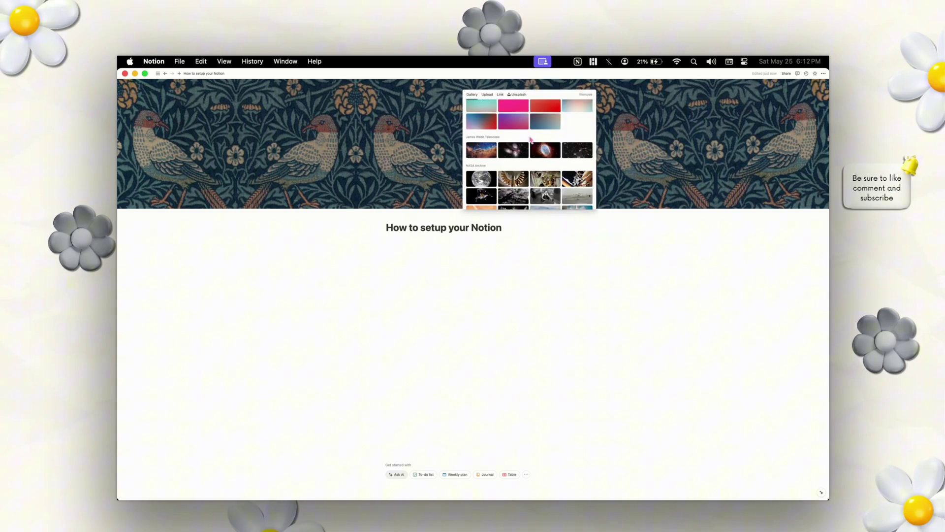
scroll(531, 139, "down", 3)
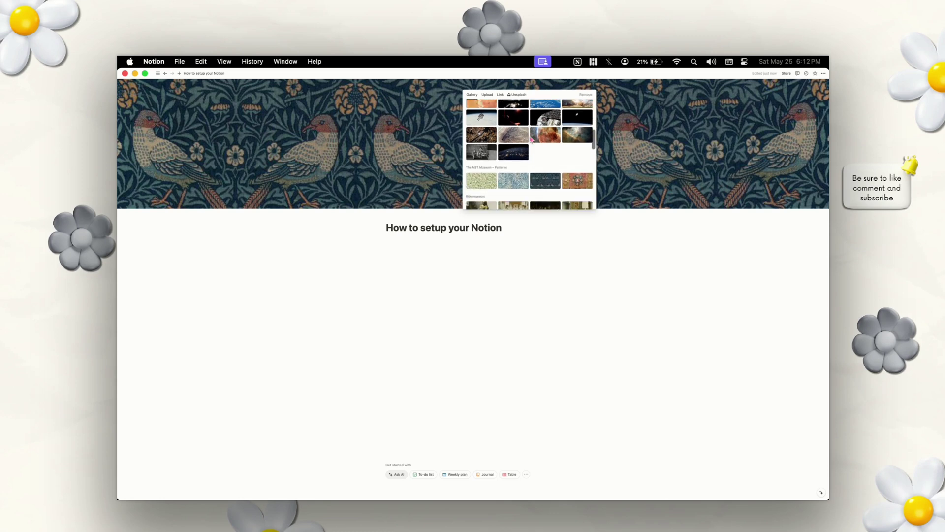
scroll(532, 139, "down", 8)
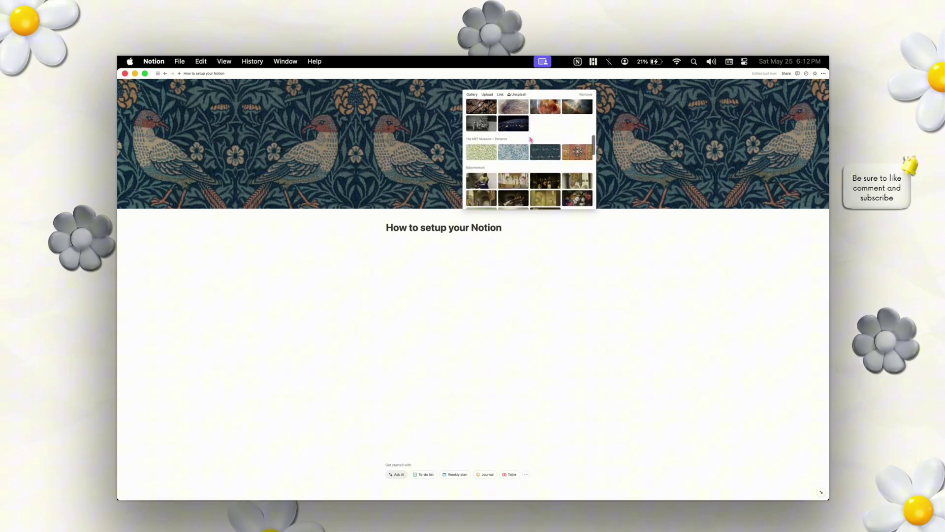
scroll(531, 144, "down", 3)
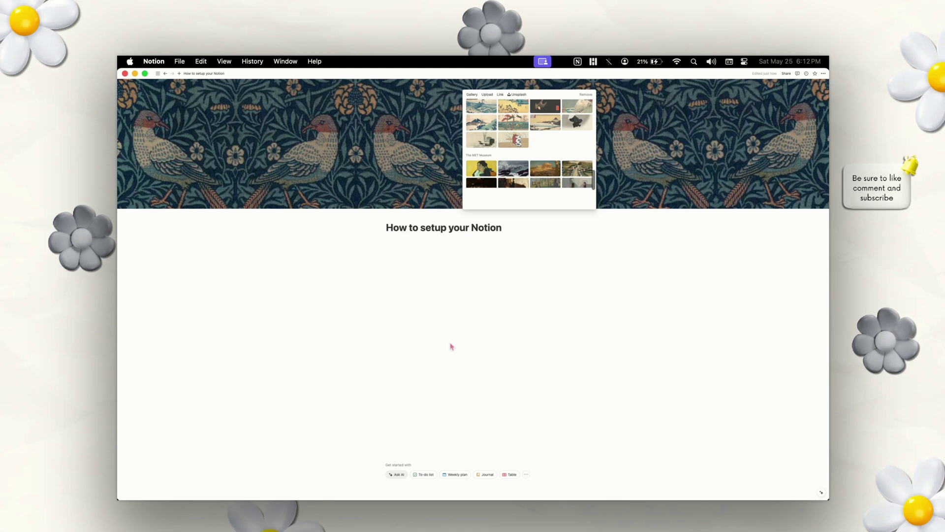
left_click(442, 482)
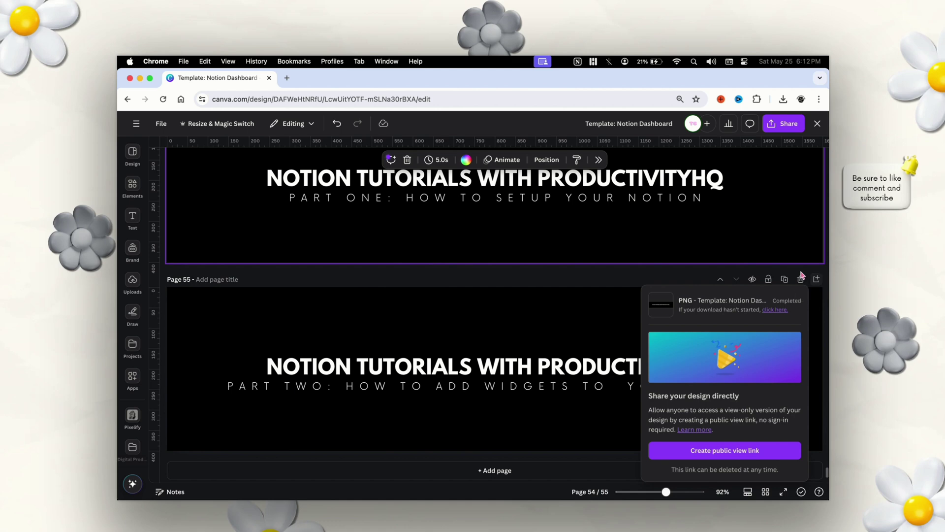
- Close Canva's finished PNG download panel and scroll up the Notion Tutorials banner design
left_click(622, 280)
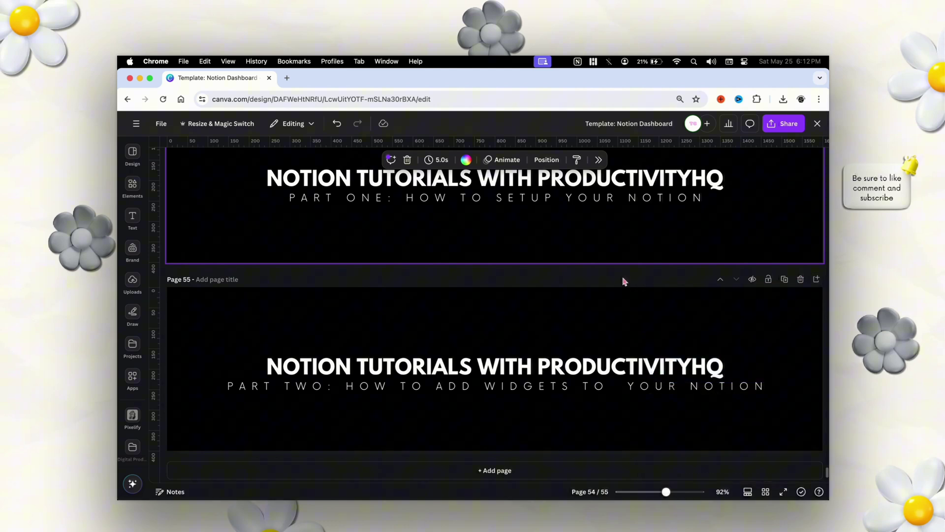
left_click(157, 126)
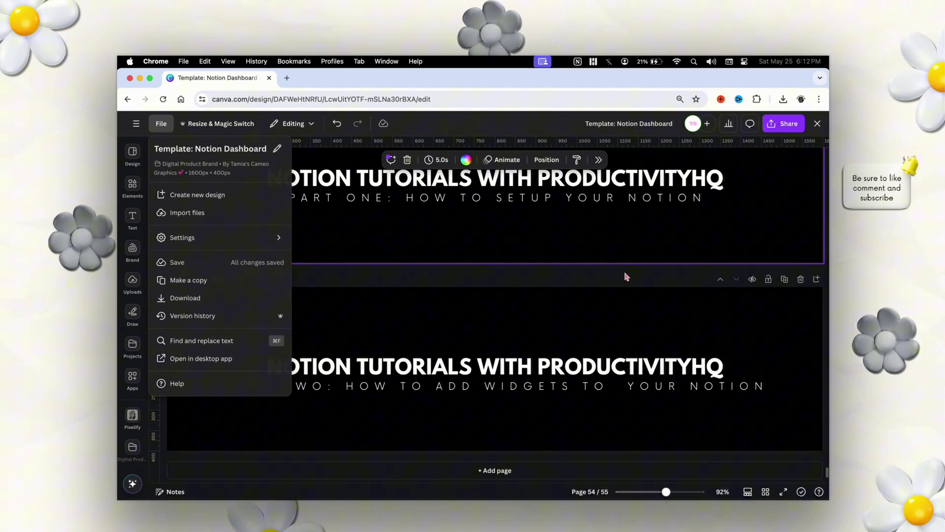
left_click(512, 277)
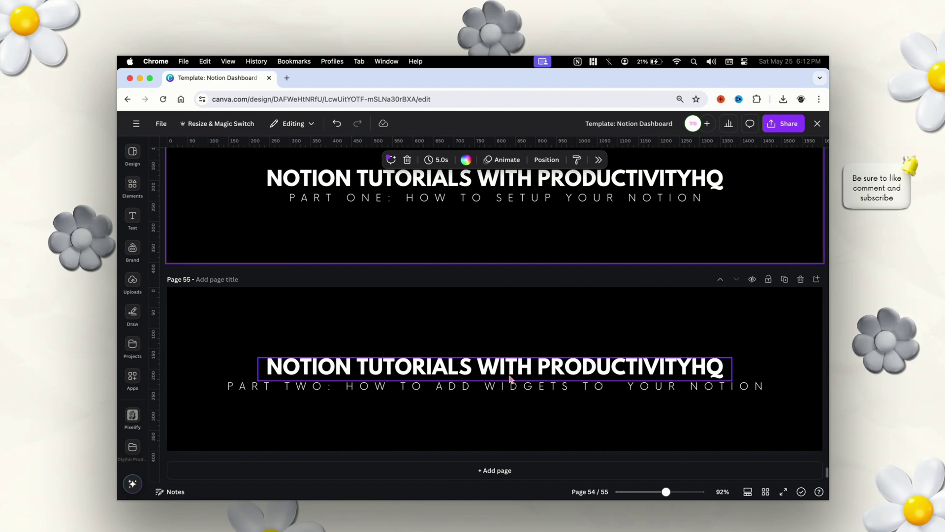
scroll(510, 378, "up", 3)
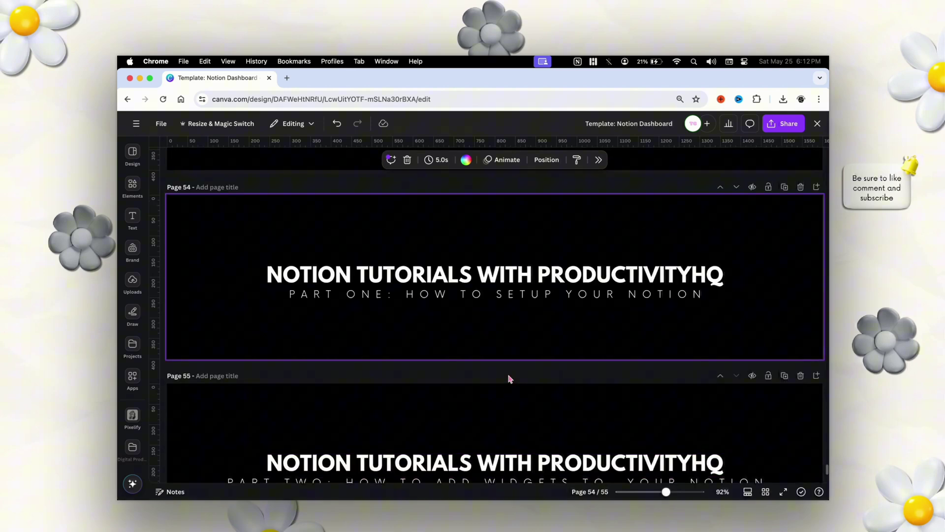
scroll(509, 378, "up", 1)
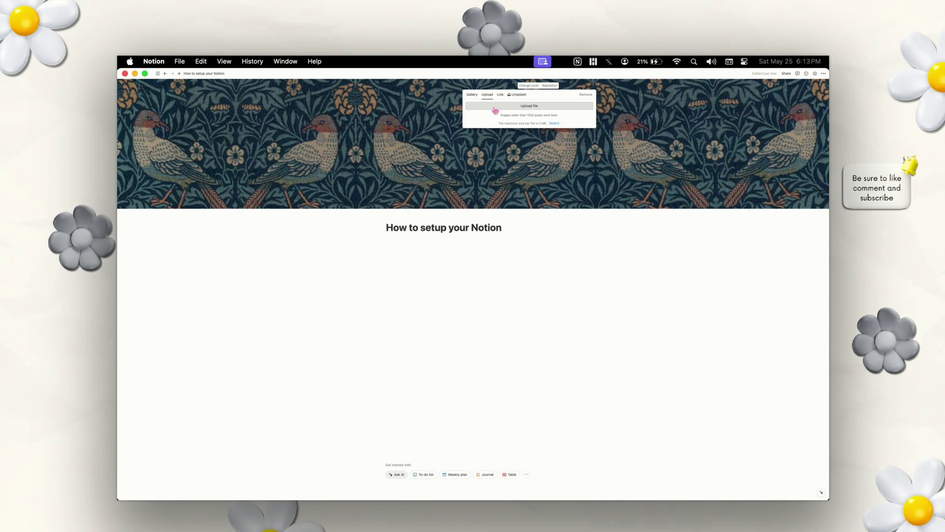
- Upload Template Notion Dashboard.png from Downloads as the page cover
left_click(495, 110)
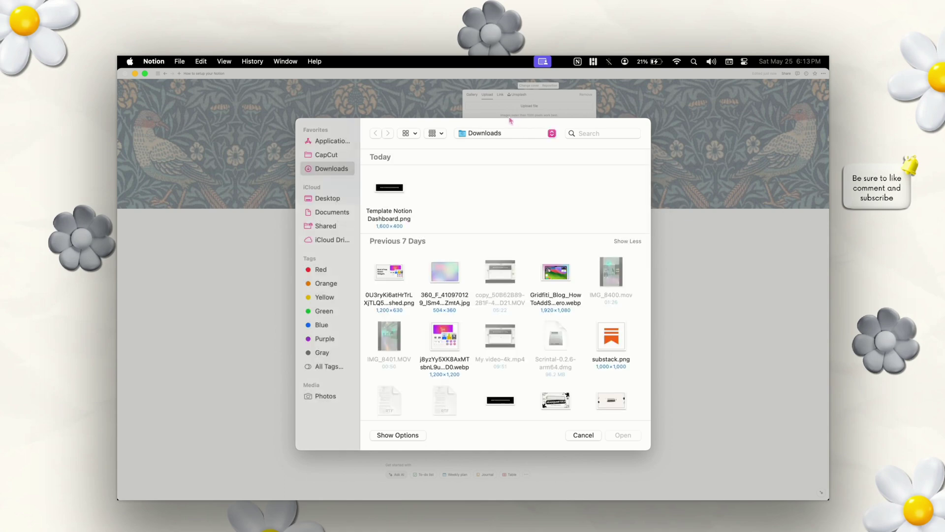
double_click(396, 187)
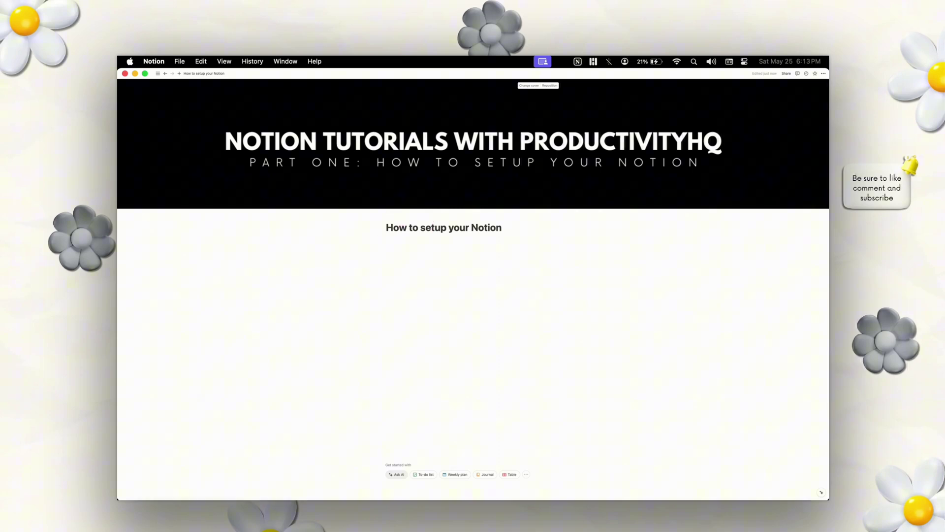
- Load Super's Notion icons page at super.so/icons in a new Chrome tab
left_click(442, 492)
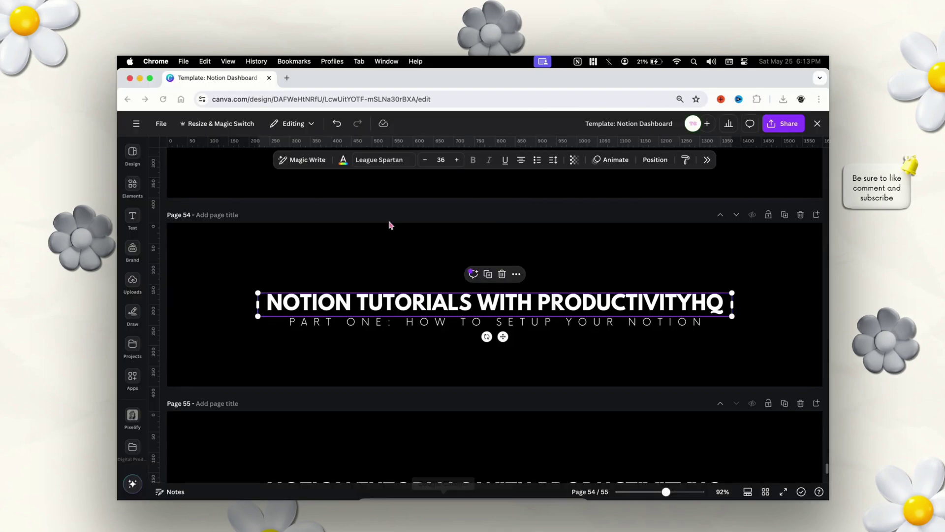
left_click(289, 79)
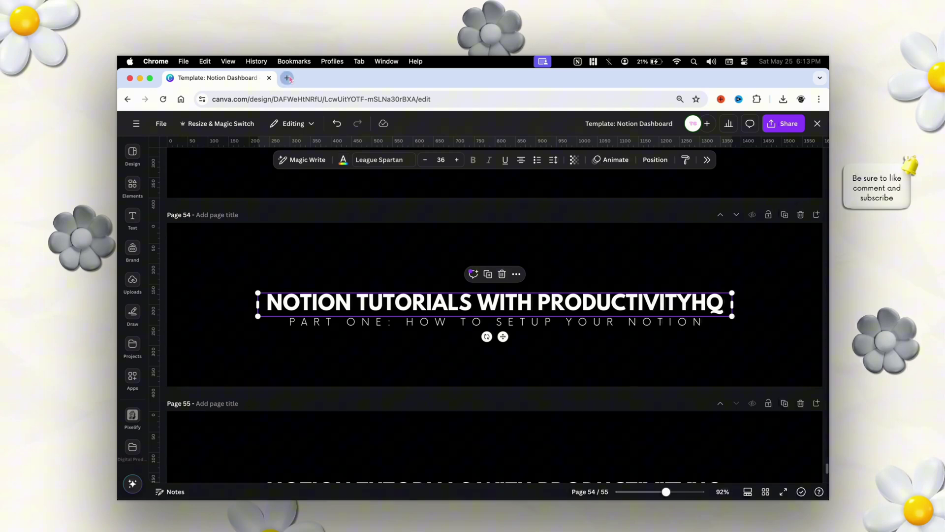
type("suoers")
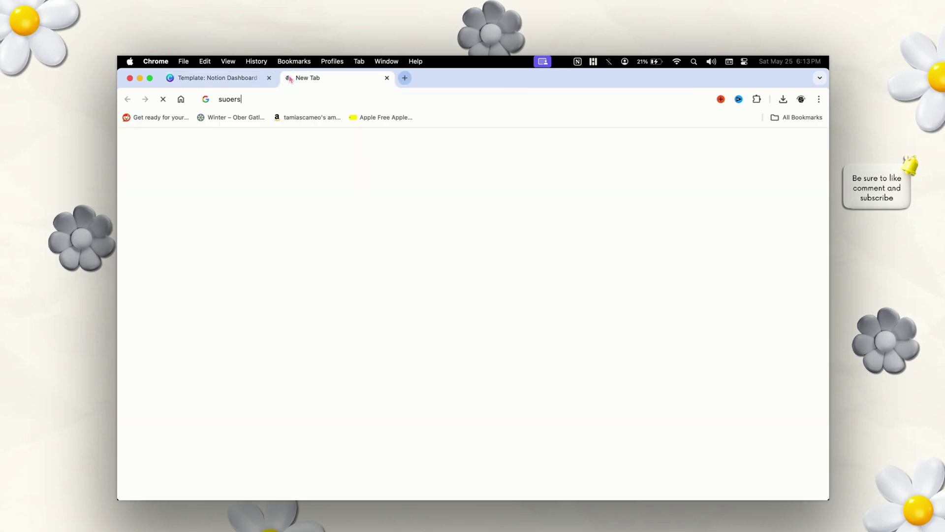
key("BackSpace")
key("BackSpace")
key("BackSpace")
key("BackSpace")
key("BackSpace")
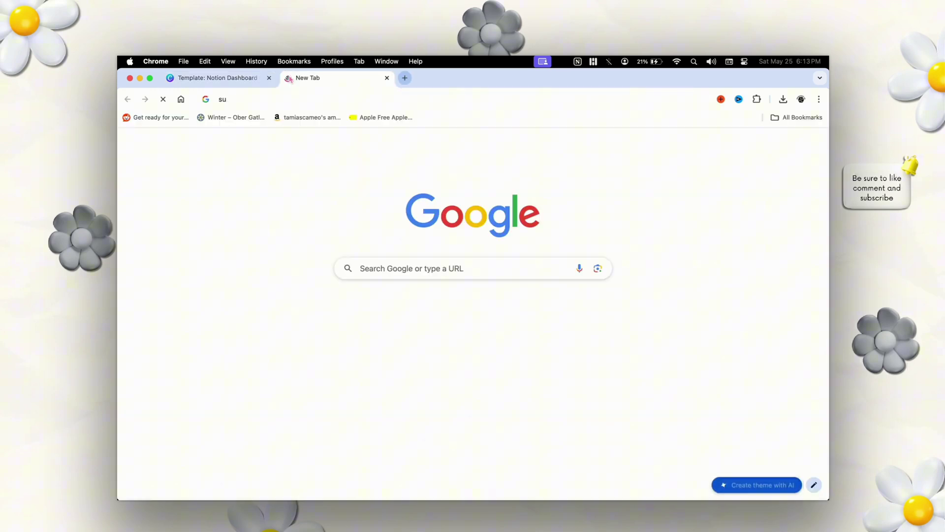
type("uperso")
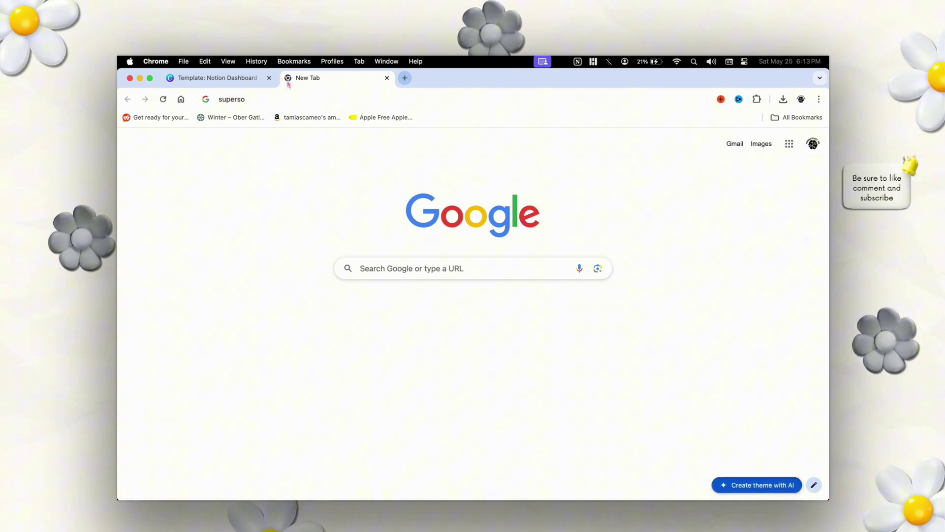
key("Return")
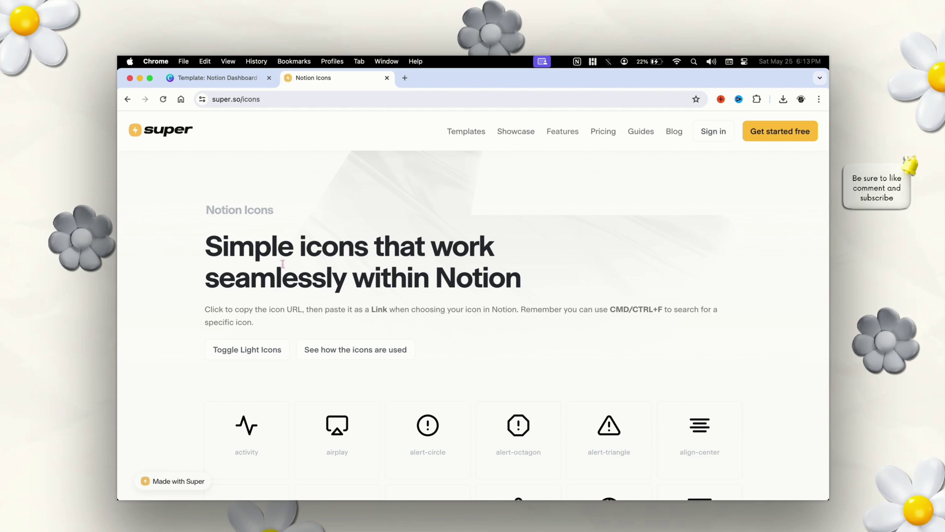
- Preview the light icons, return to the dark set, and copy the battery-charging icon's link
left_click(266, 349)
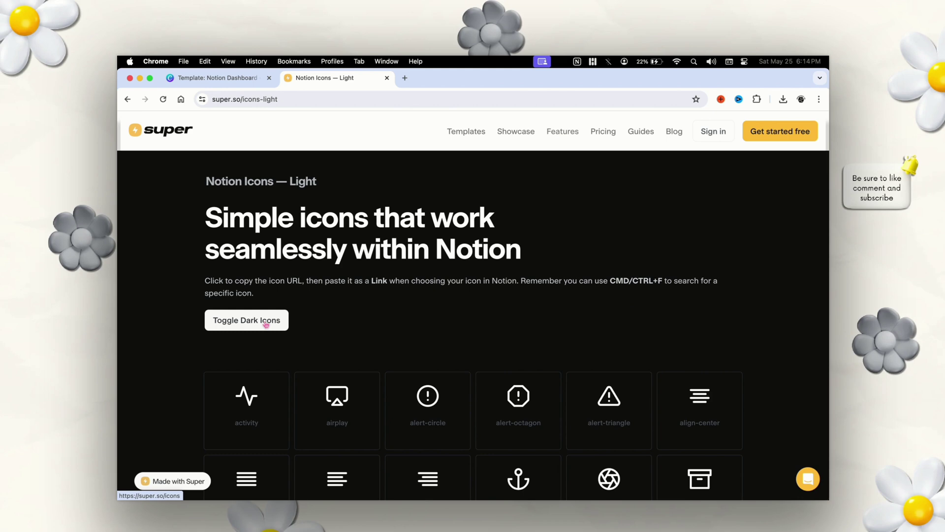
left_click(266, 323)
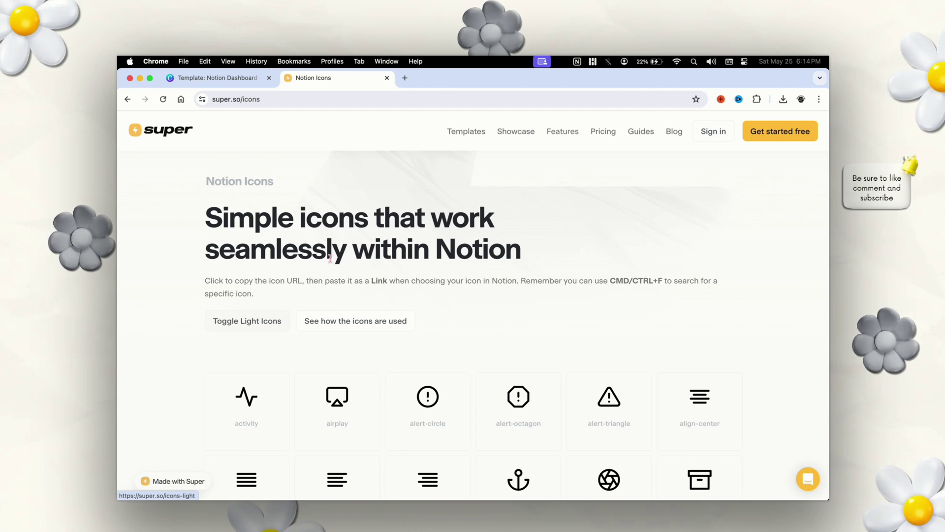
scroll(280, 327, "down", 8)
left_click(690, 358)
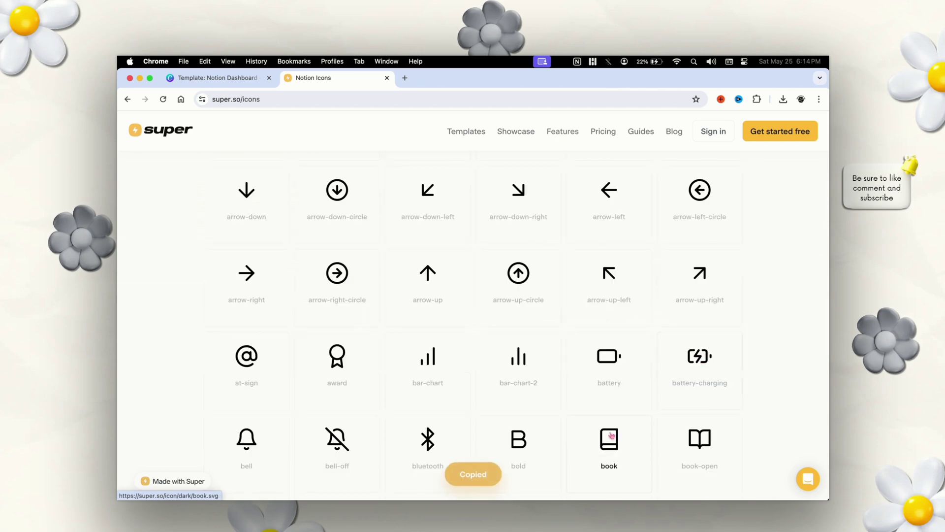
- Set the copied Super battery-charging icon link as the page's custom icon
mouse_move(473, 498)
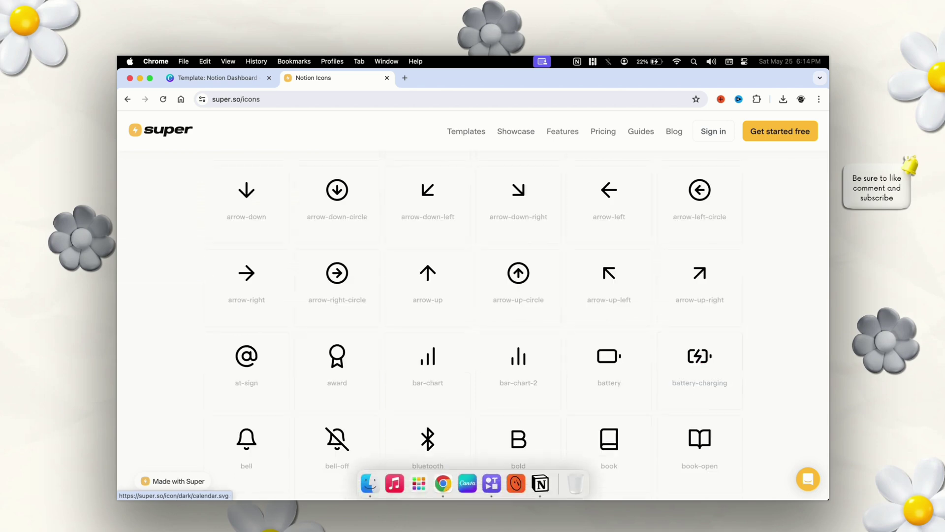
left_click(550, 492)
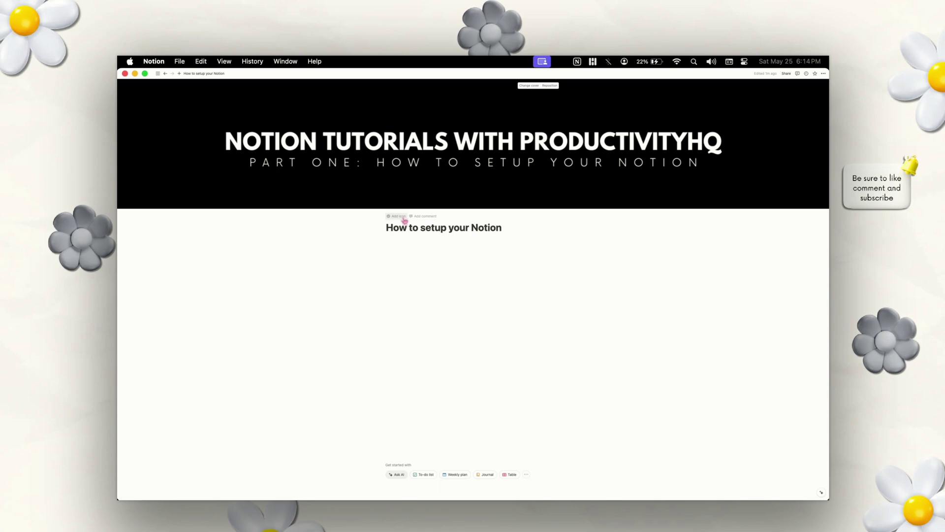
left_click(404, 220)
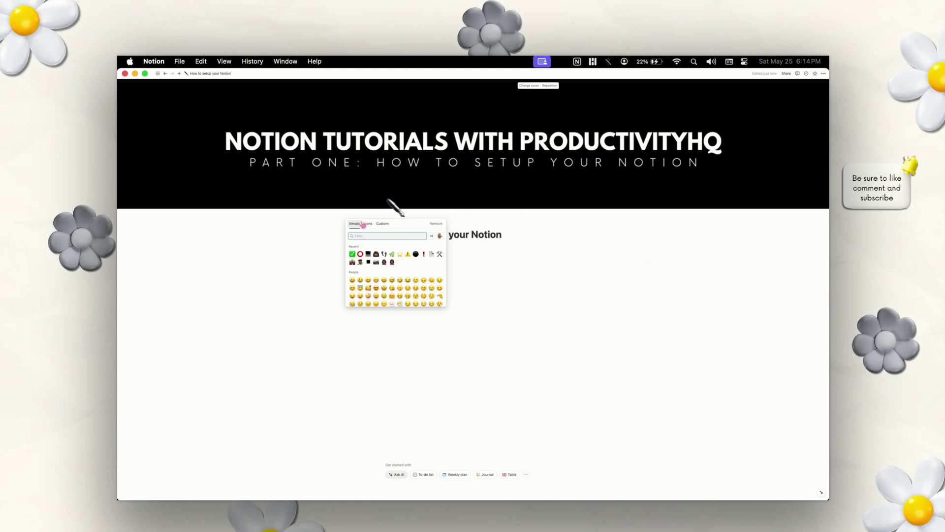
left_click(368, 224)
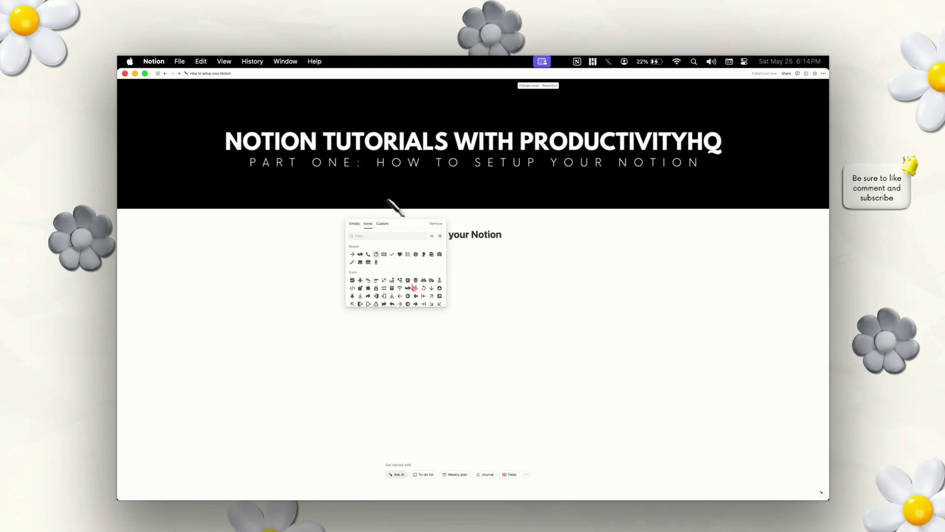
left_click(383, 224)
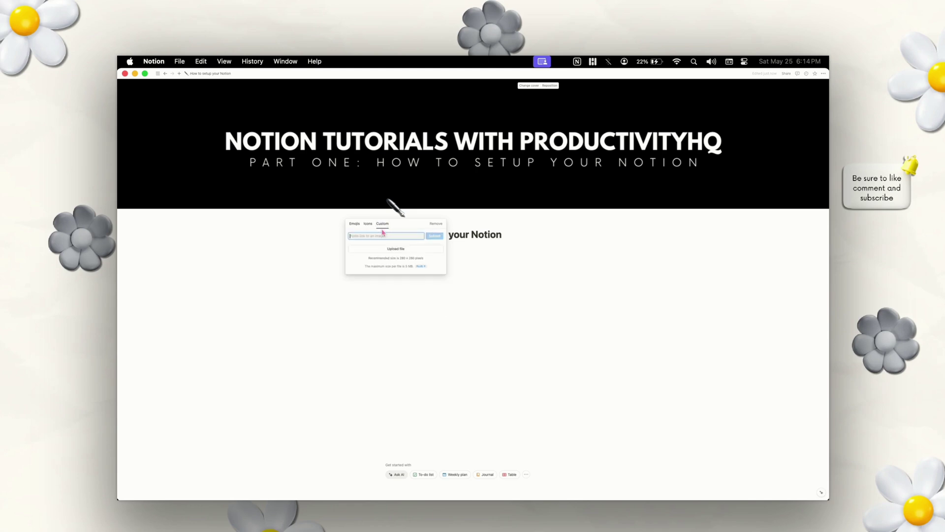
key("super+v")
key("Return")
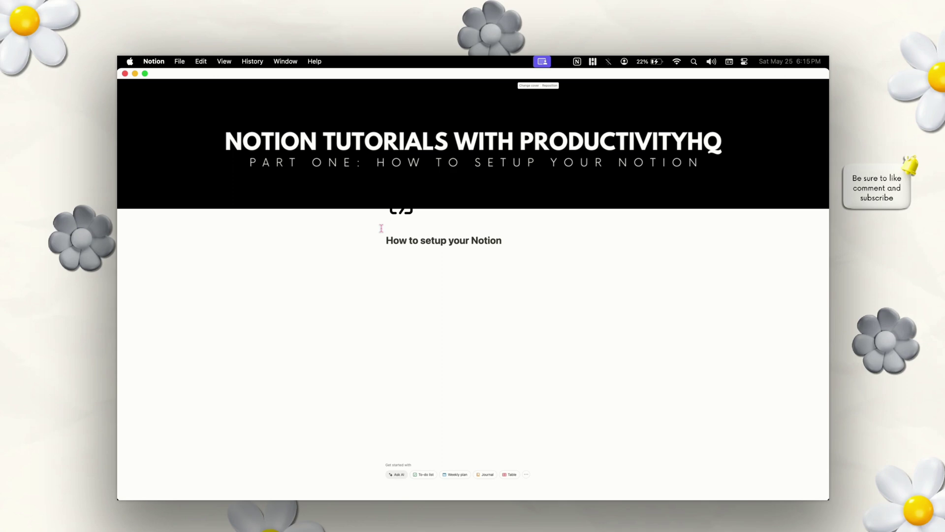
- Try the Serif and Mono fonts and small text, then keep Default font at normal size
left_click(824, 74)
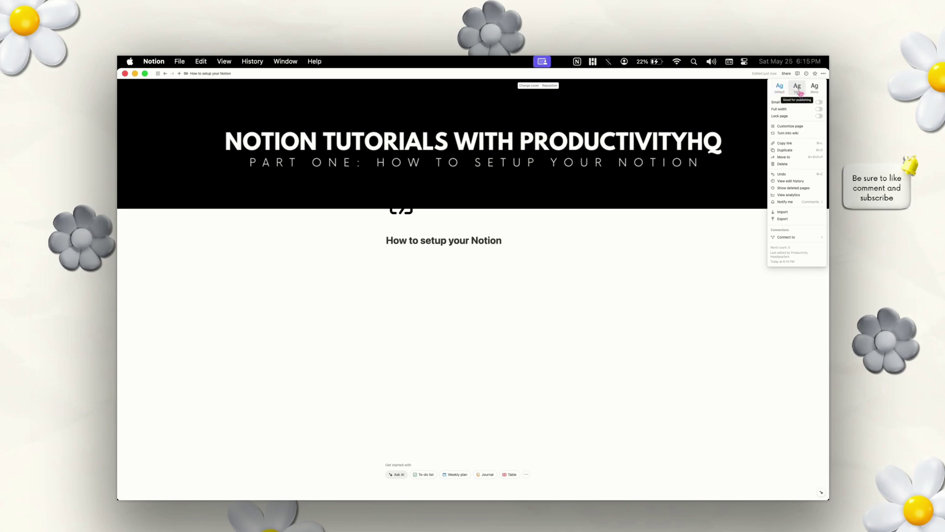
left_click(799, 88)
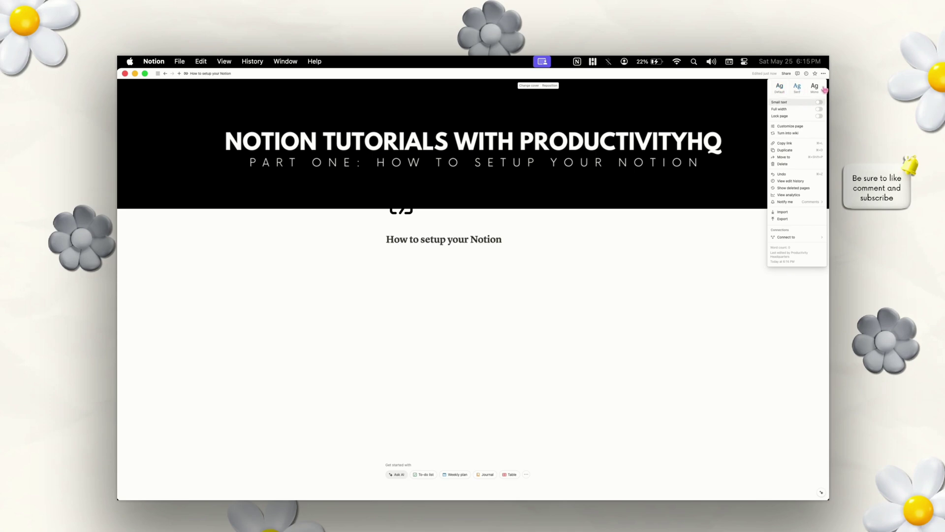
left_click(815, 88)
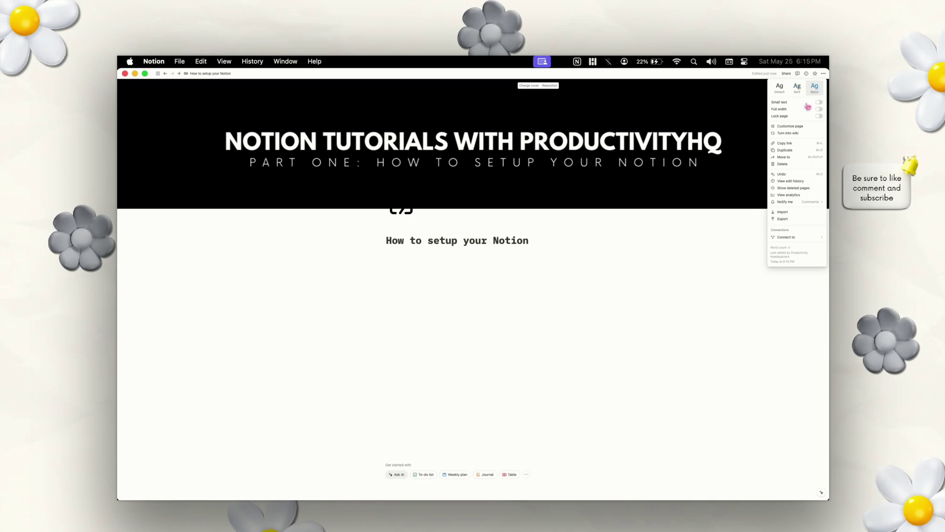
left_click(779, 88)
left_click(820, 103)
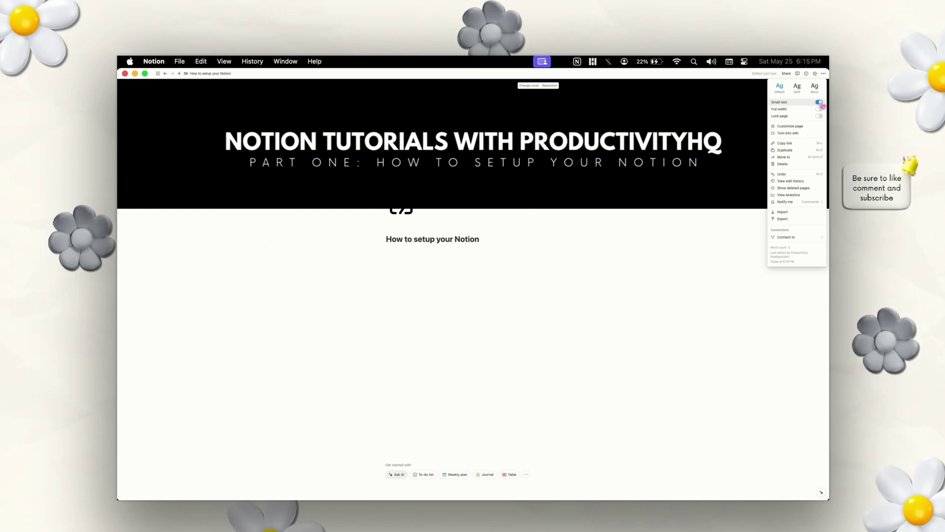
left_click(819, 102)
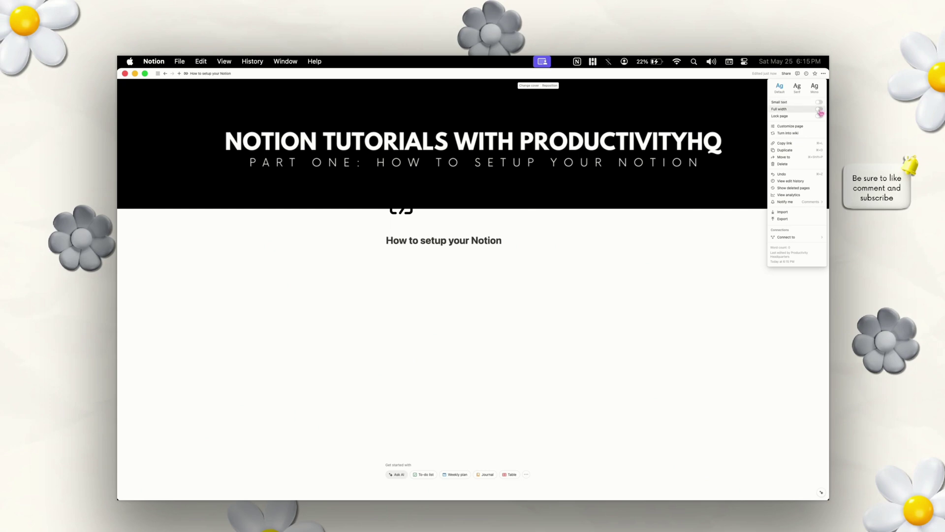
- Type test text under the title, turn on full width, and return to Chrome
left_click(819, 109)
left_click(820, 109)
left_click(394, 251)
type("bhkbvbkvksbvkbsvks")
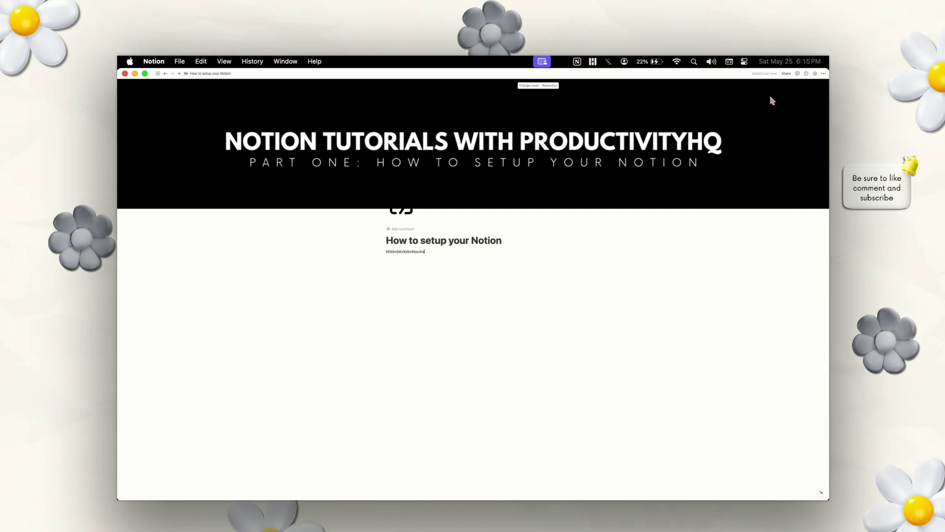
left_click(823, 74)
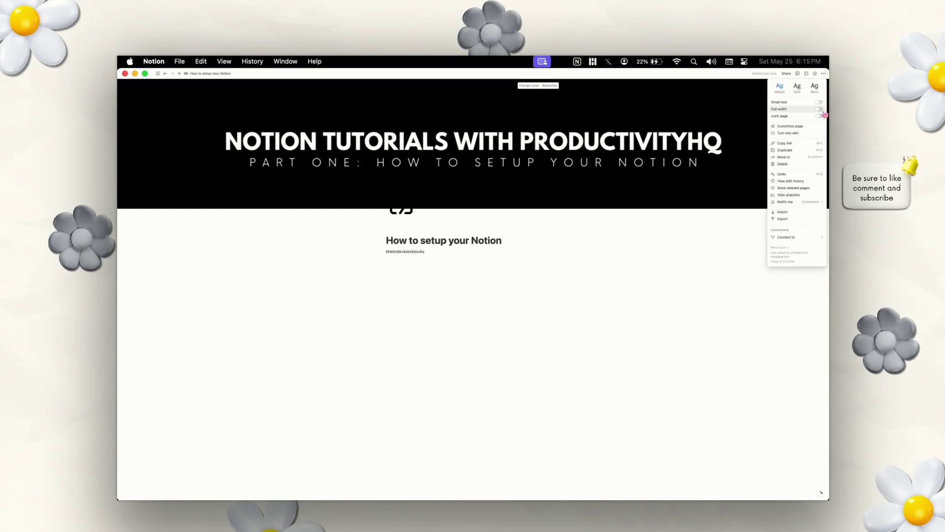
left_click(819, 109)
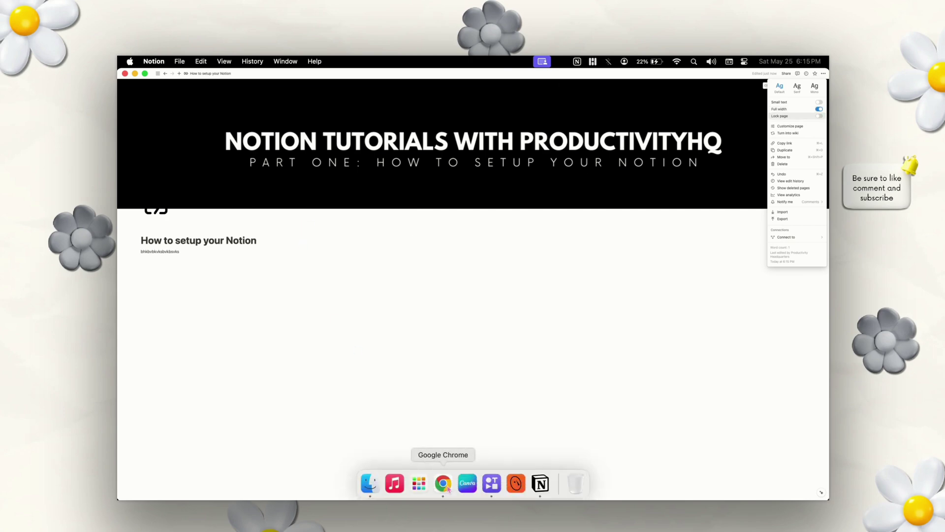
left_click(443, 483)
- Switch the Super icons page to its light icon set and scroll through the icons
scroll(576, 379, "up", 10)
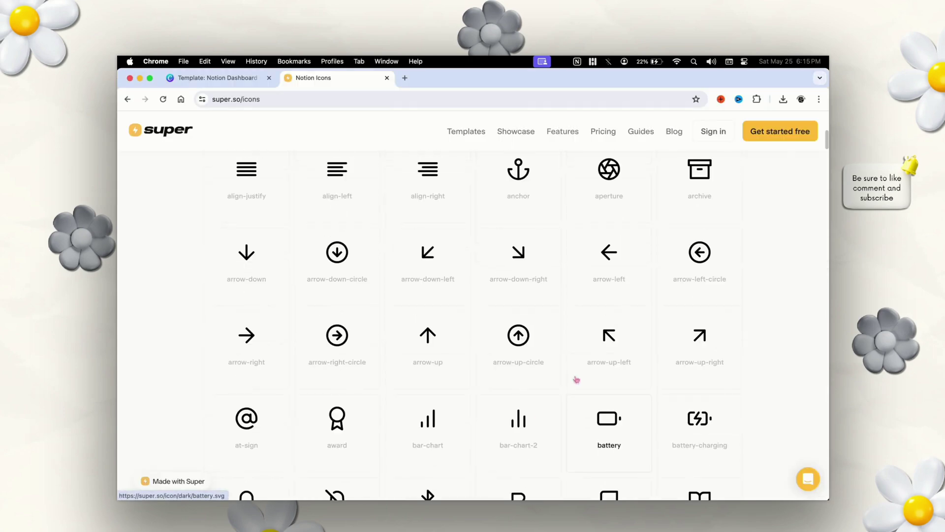
scroll(576, 380, "up", 2)
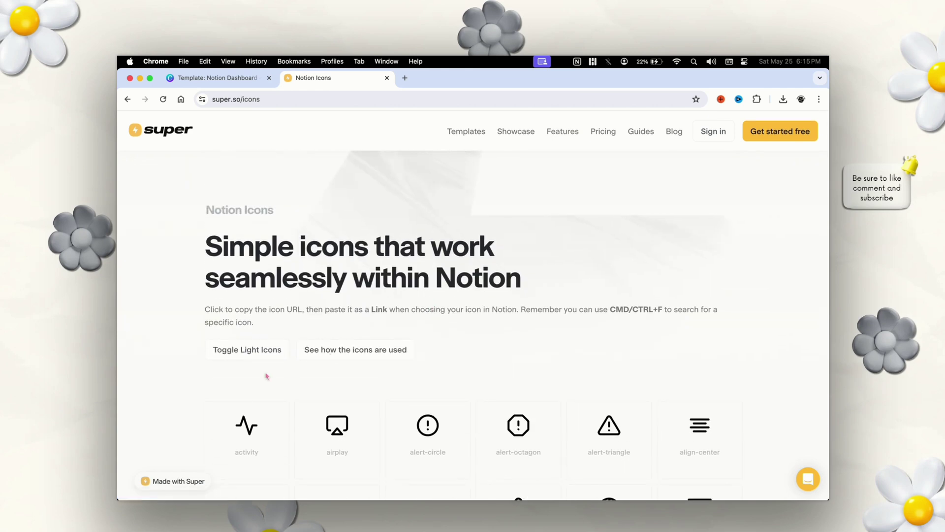
left_click(267, 353)
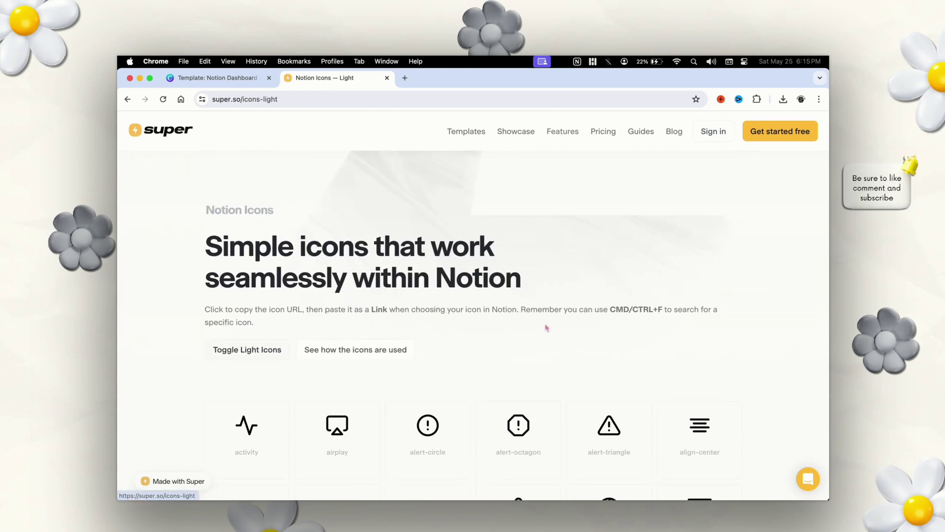
scroll(701, 336, "down", 10)
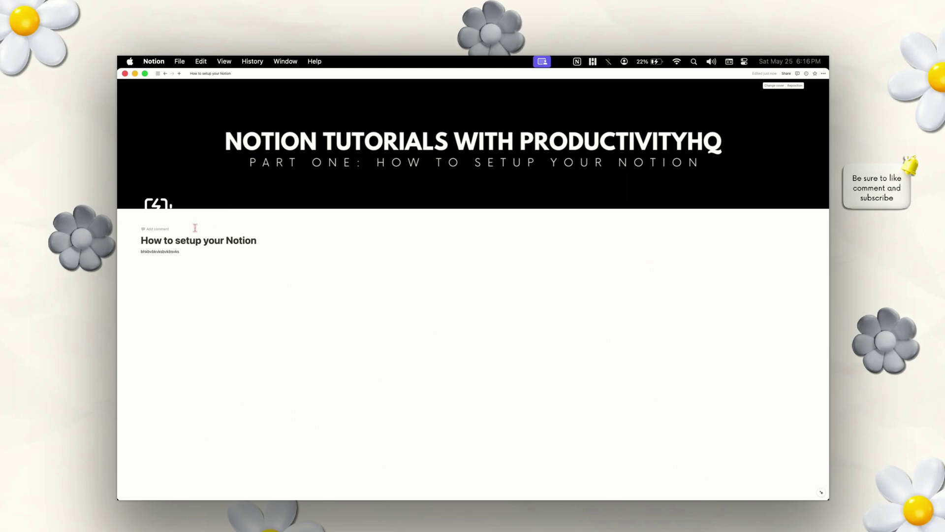
- Delete the test text under the title and keep the sidebar open
left_click(199, 257)
key("BackSpace")
key("super+a")
key("BackSpace")
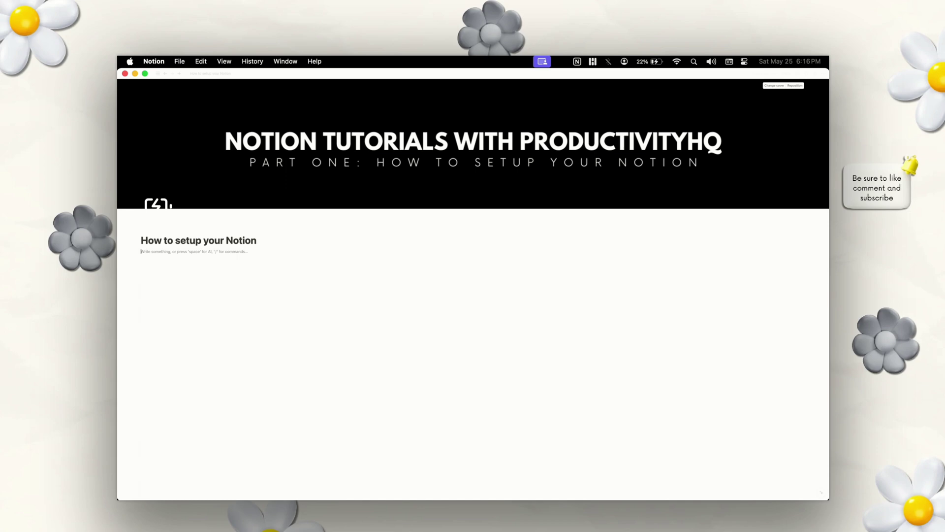
key("super+backslash")
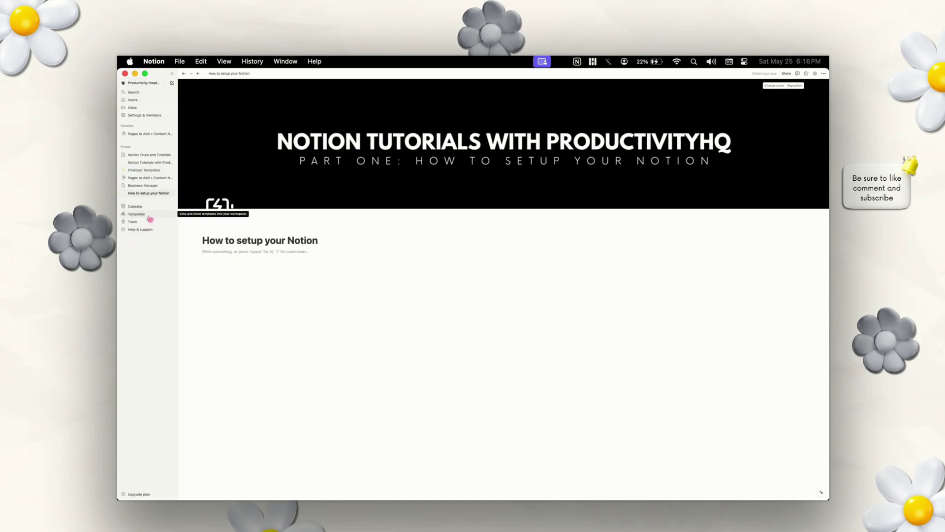
- Open the template gallery's Personal category and preview the Personal home template
left_click(149, 218)
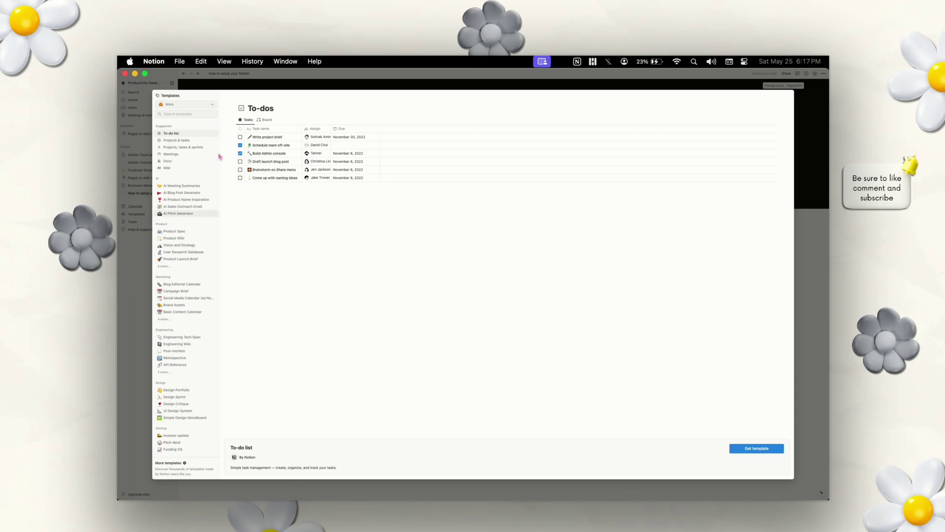
left_click(206, 107)
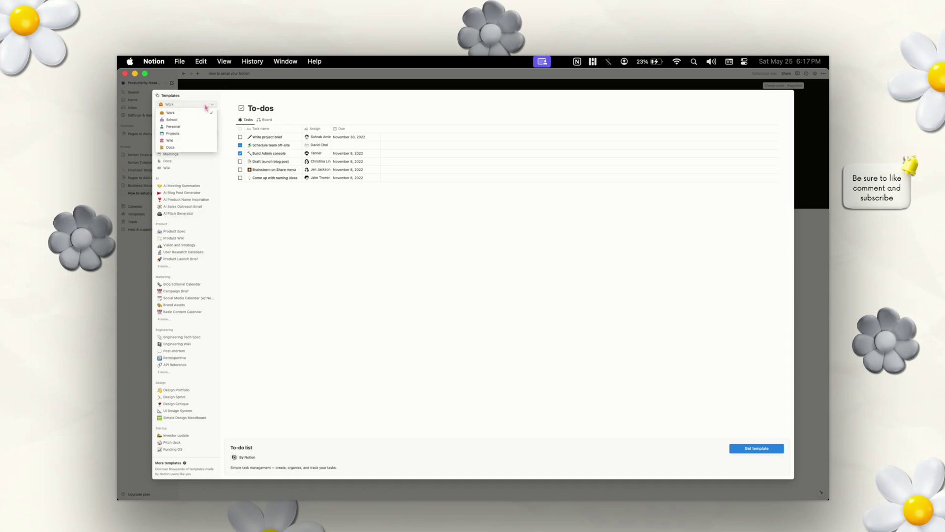
left_click(189, 127)
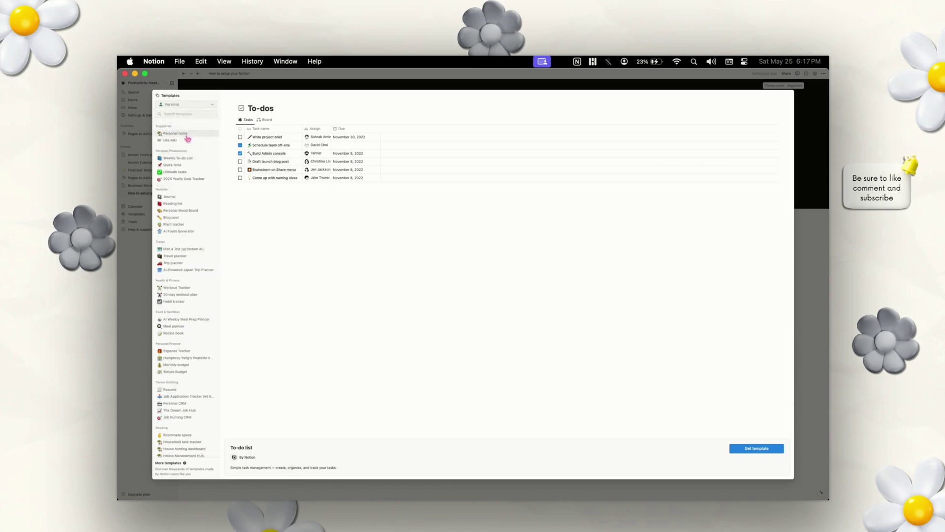
left_click(187, 137)
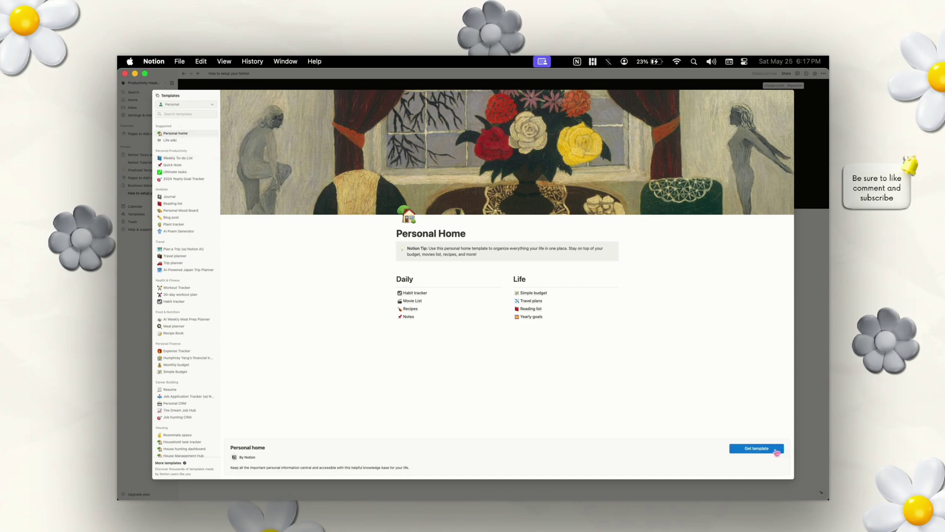
- Get the Personal Home template, select its Daily and Life sections, and return to How to setup your Notion
left_click(777, 449)
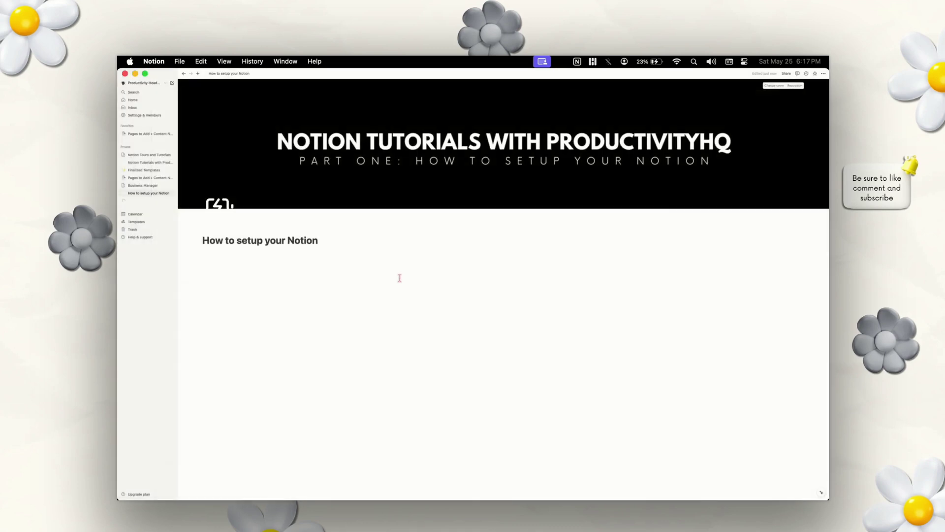
left_click(150, 202)
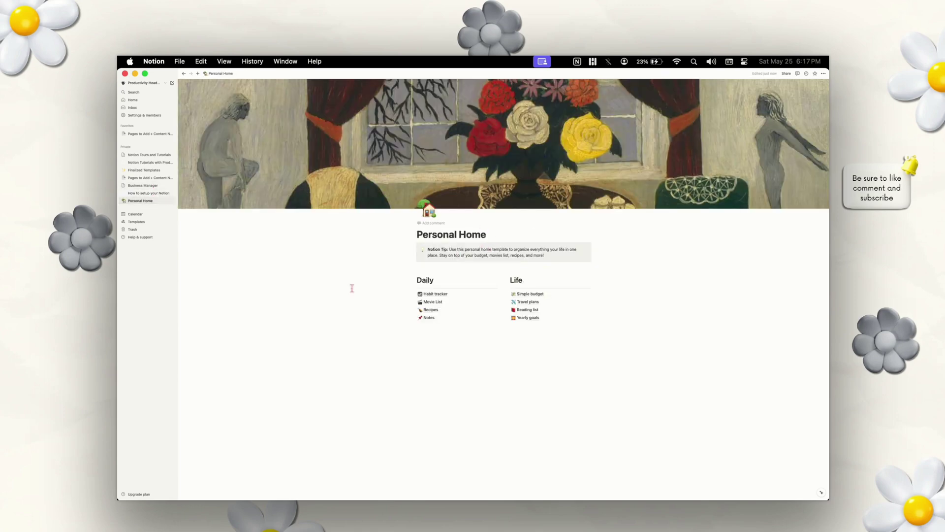
left_click_drag(344, 268, 601, 361)
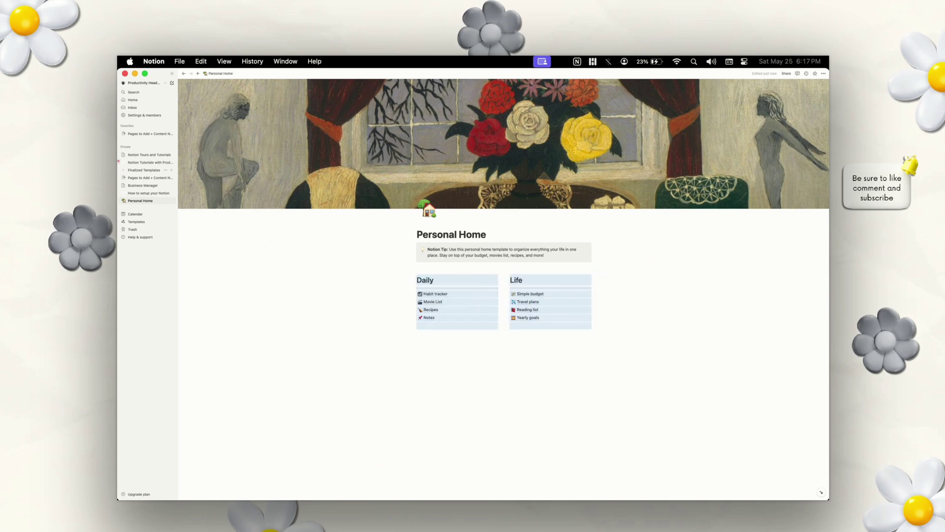
left_click(141, 155)
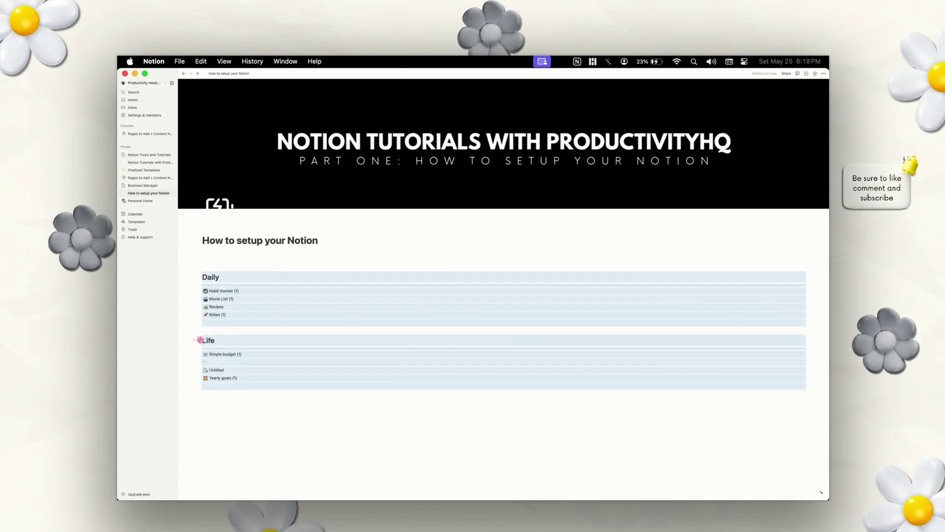
- Insert a /2 columns block and move the Life section into the right column beside Daily
left_click_drag(202, 339, 608, 382)
left_click_drag(233, 417, 235, 339)
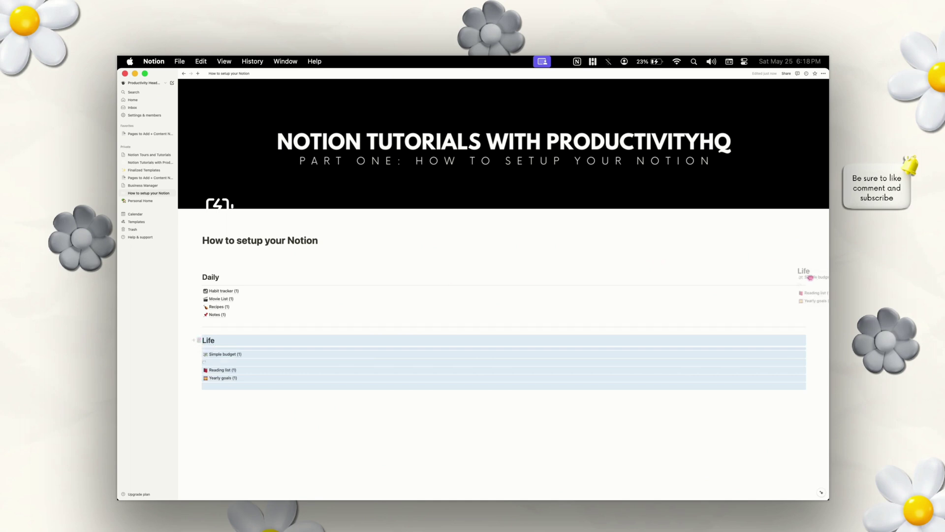
left_click(804, 273)
left_click(227, 259)
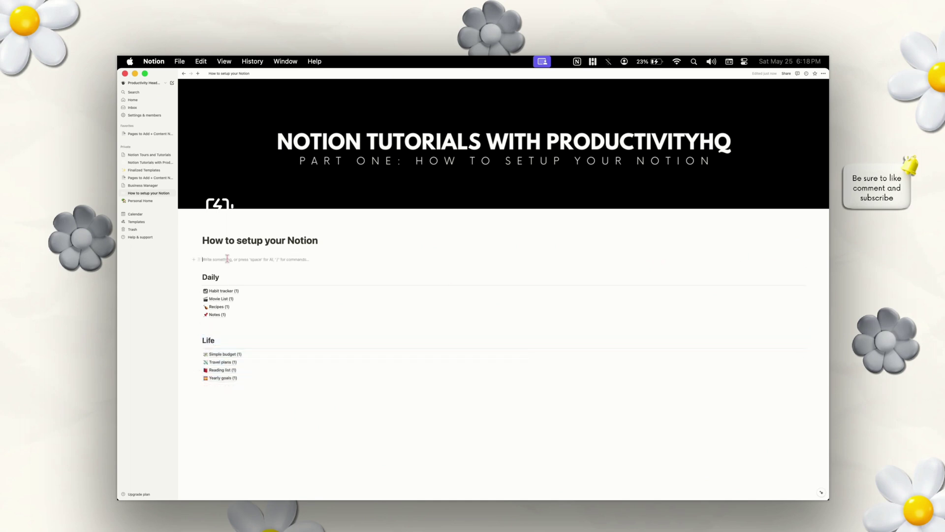
type("/2co")
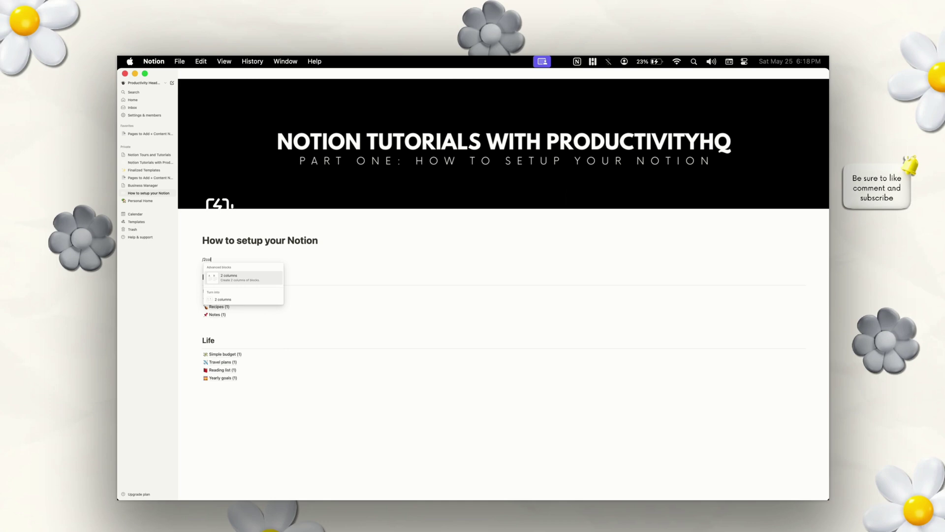
key("Return")
left_click_drag(197, 272, 570, 277)
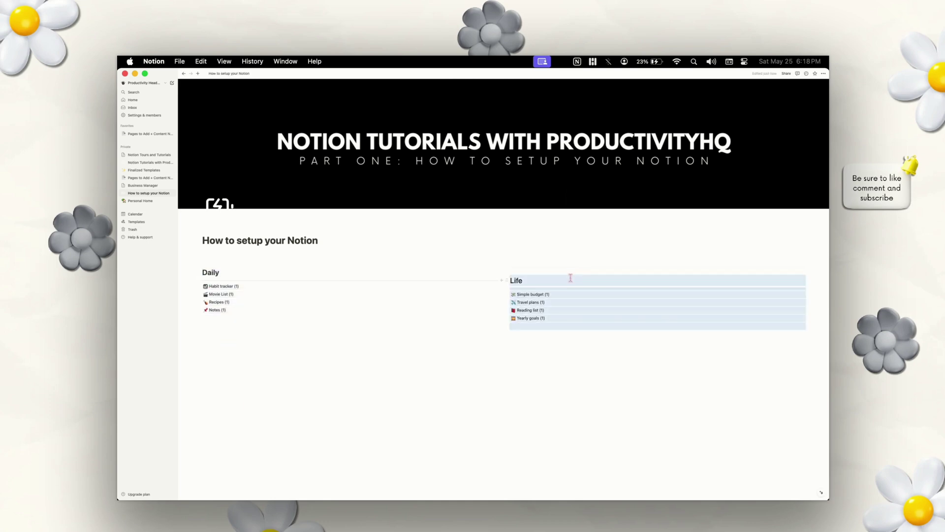
left_click(519, 371)
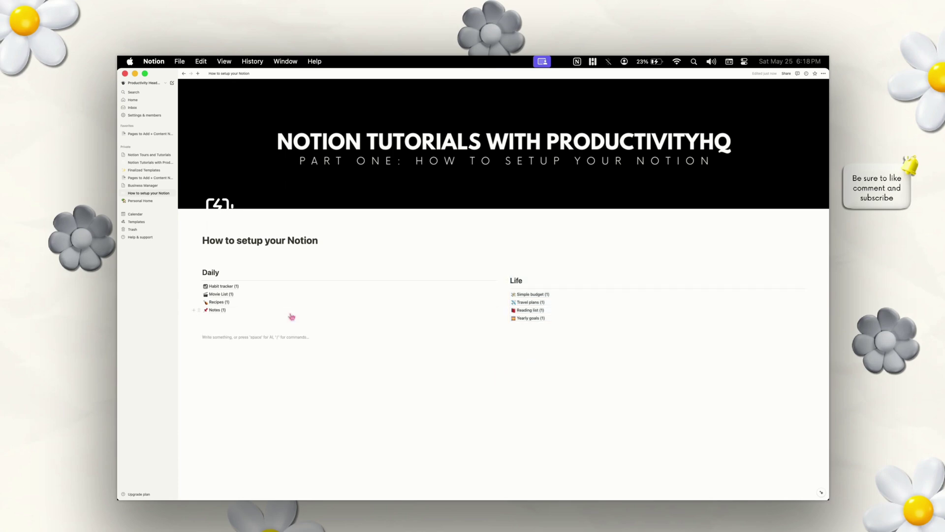
- Rename Habit tracker (1) to Habit tracker, add a new month in Table view, then open Movie List (1)
left_click(217, 287)
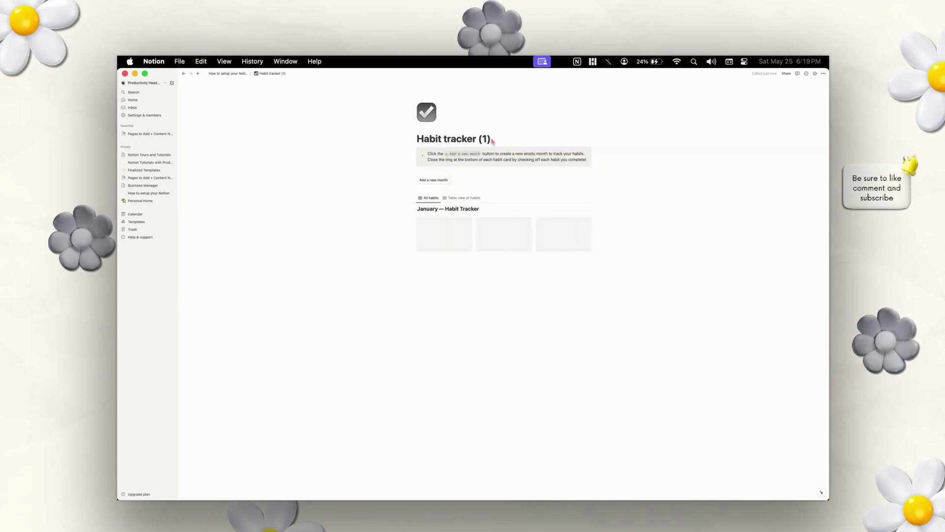
key("BackSpace")
key("BackSpace")
key("BackSpace")
key("BackSpace")
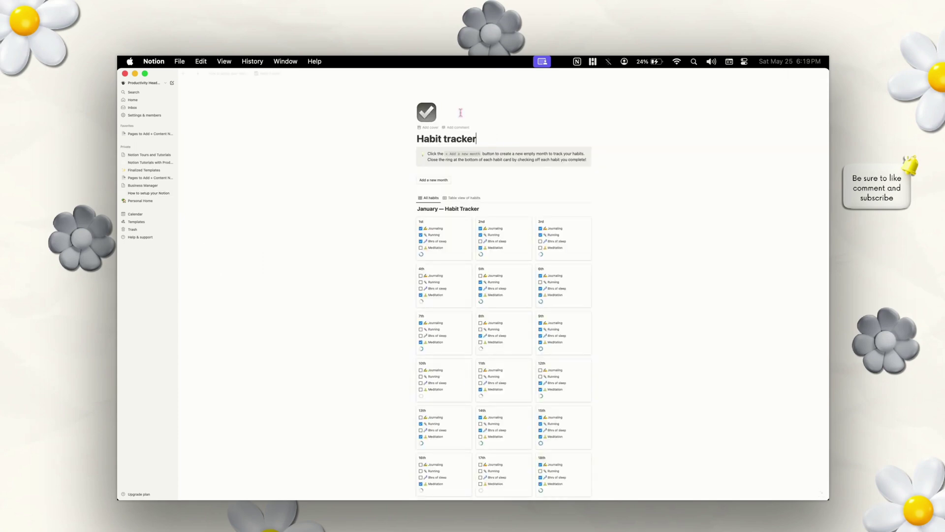
scroll(450, 252, "down", 1)
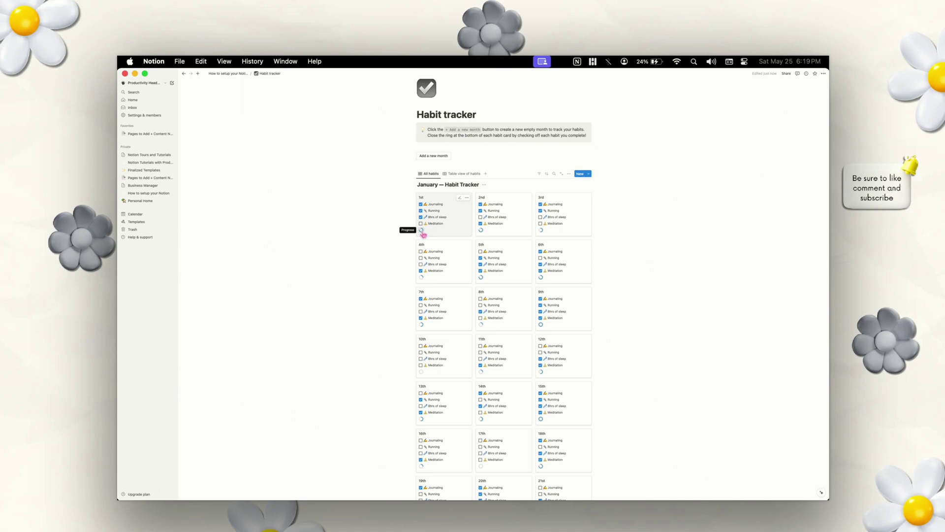
left_click(466, 173)
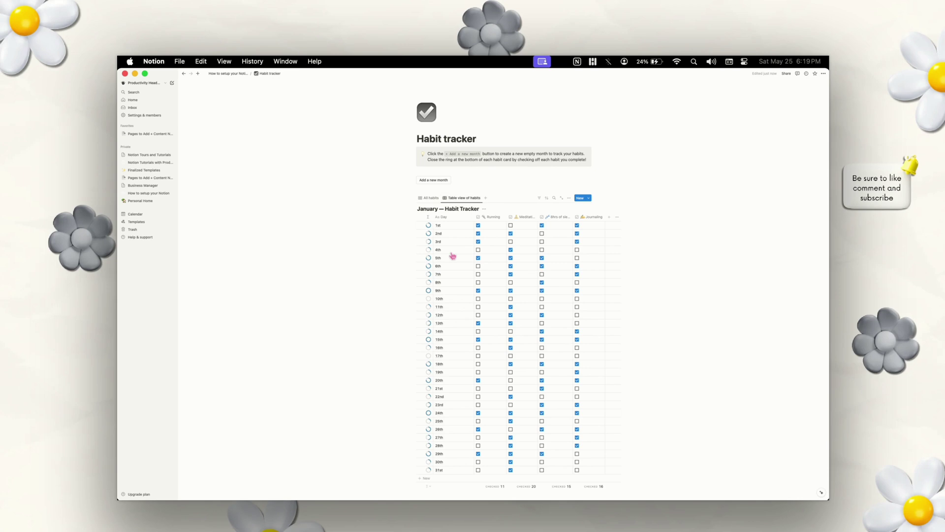
left_click(430, 181)
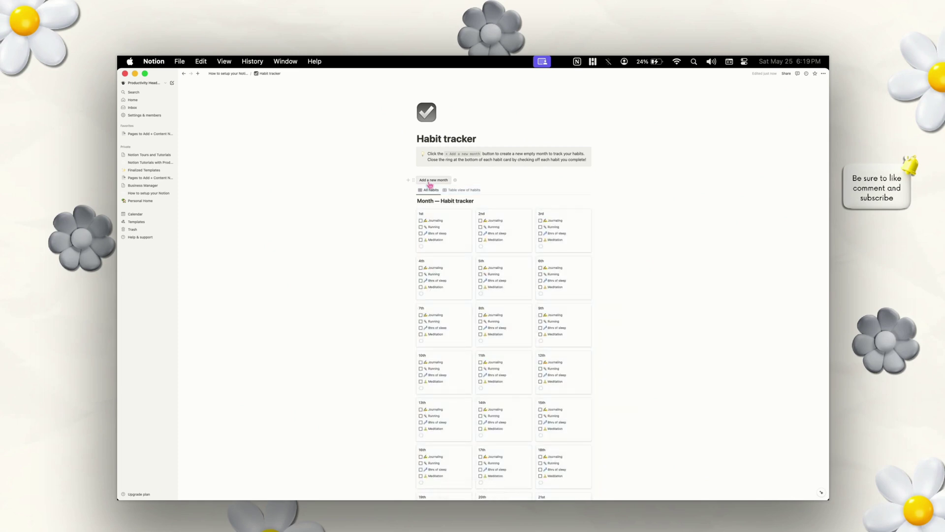
left_click(228, 73)
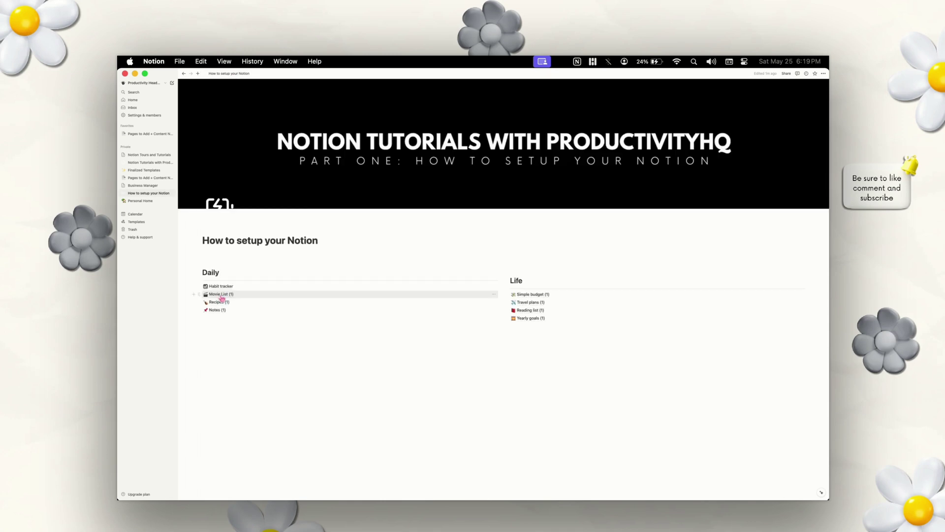
left_click(219, 298)
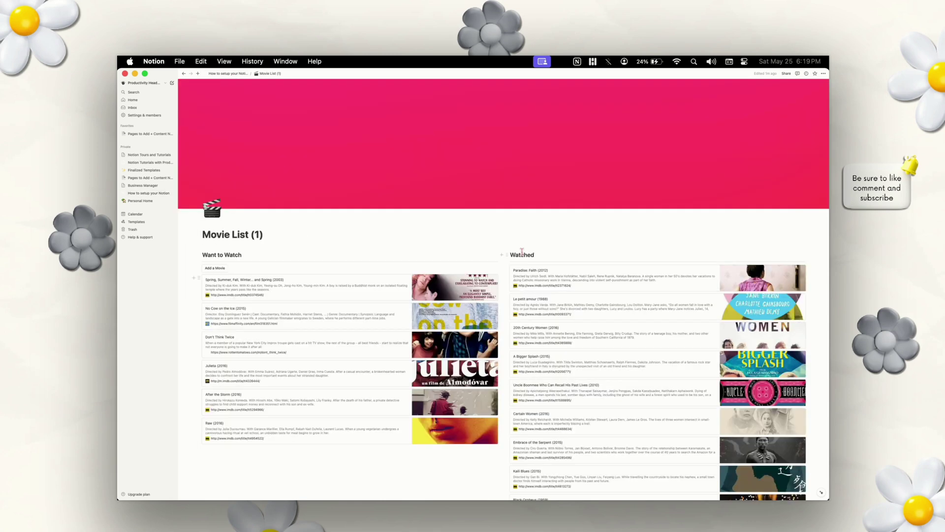
- Add a new movie with an empty web bookmark to Want to Watch, then go back
left_click(224, 270)
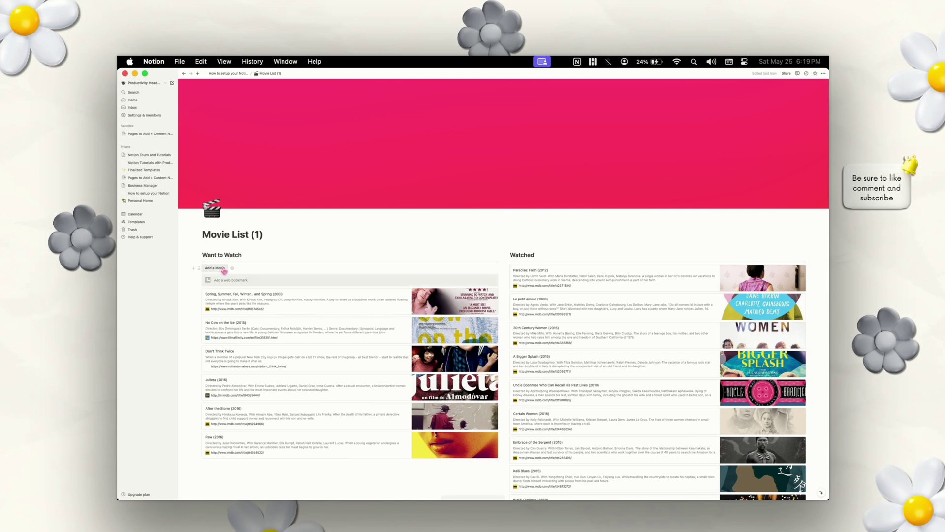
left_click(266, 281)
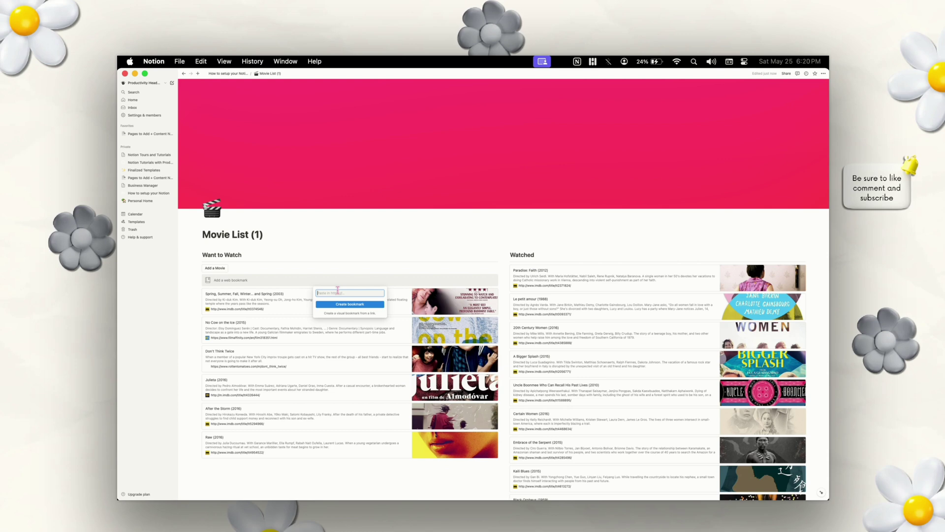
left_click(234, 74)
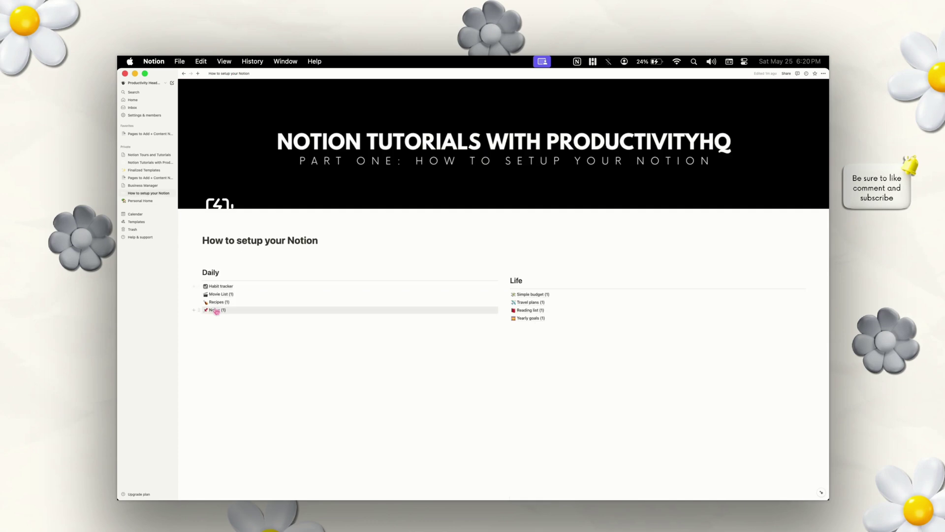
- Browse Recipes (1) in its Board – By Tags and All recipes views, then return
left_click(217, 303)
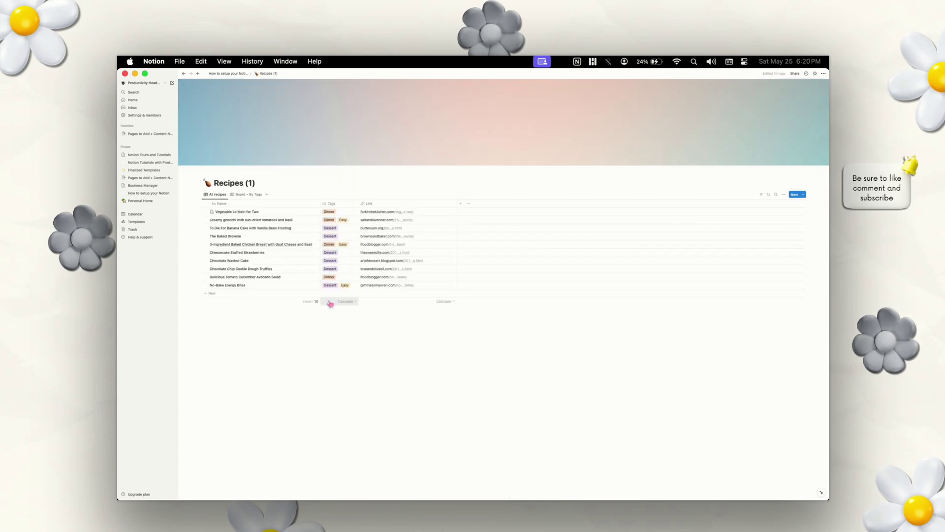
left_click(249, 195)
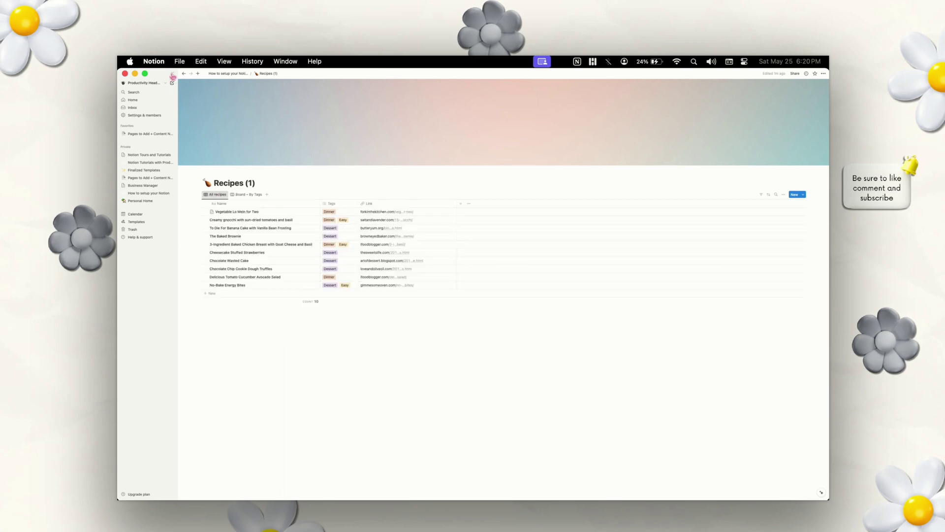
left_click(173, 77)
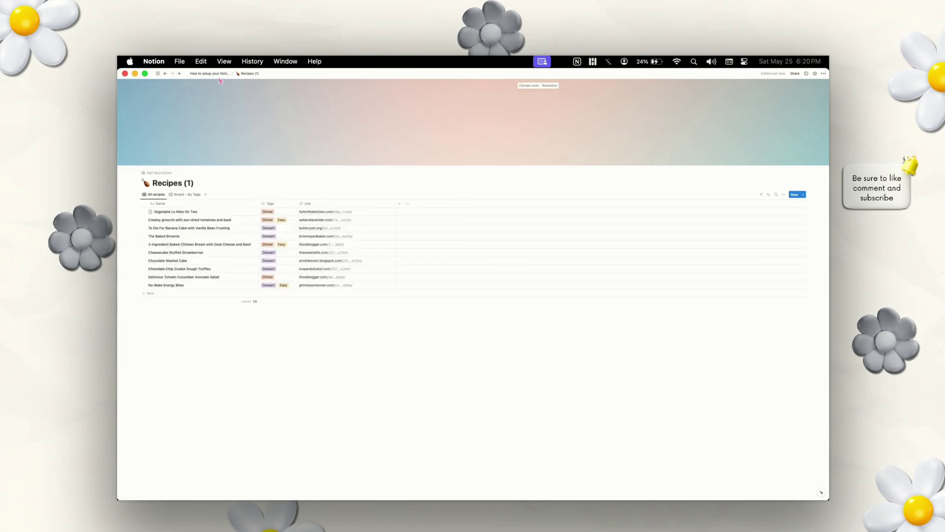
left_click(209, 73)
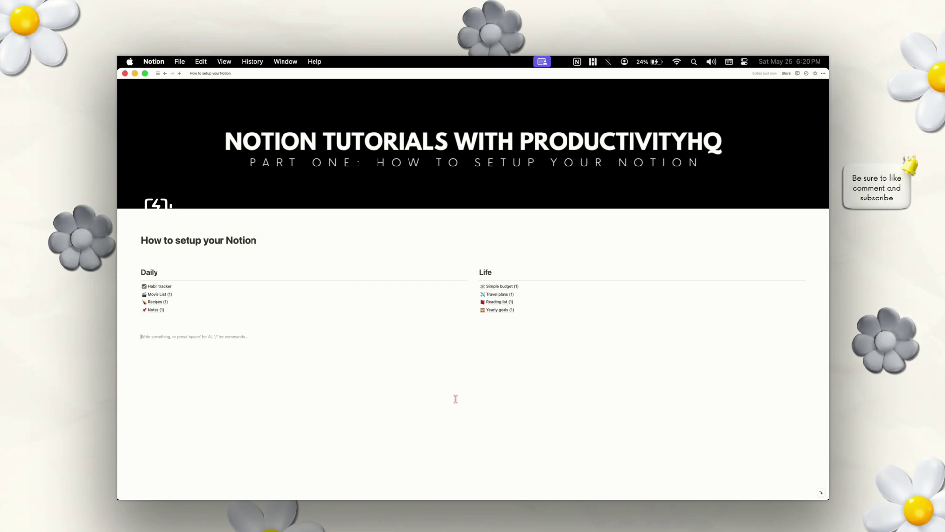
- Browse the template gallery, previewing AI Sales Outreach Email and Brand Assets
left_click(142, 241)
scroll(193, 194, "down", 1)
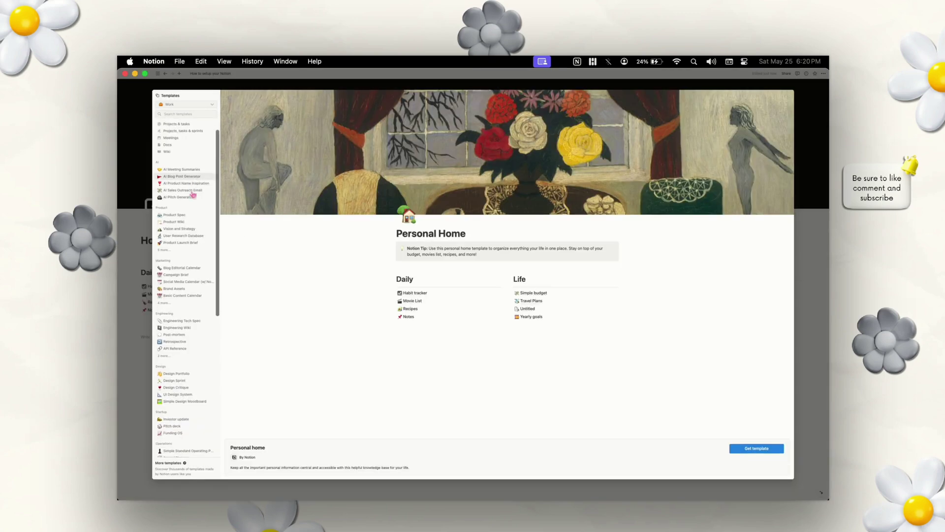
left_click(193, 191)
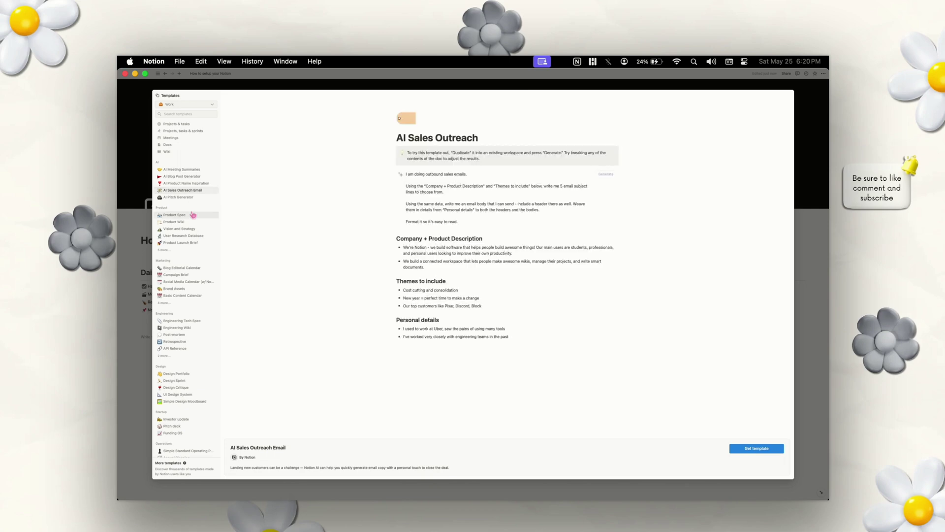
left_click(190, 291)
- In the Personal category, preview the Weekly To-do List and Quick Note templates
left_click(187, 104)
left_click(192, 127)
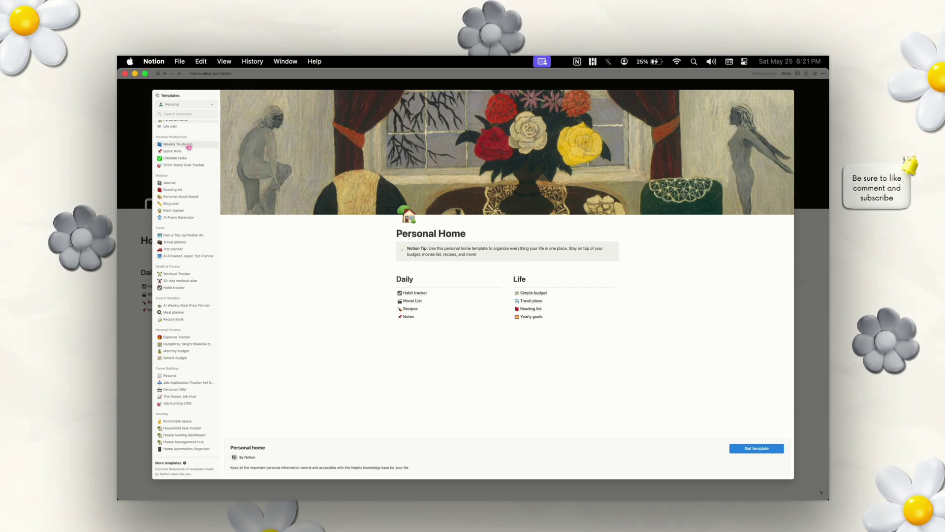
left_click(189, 144)
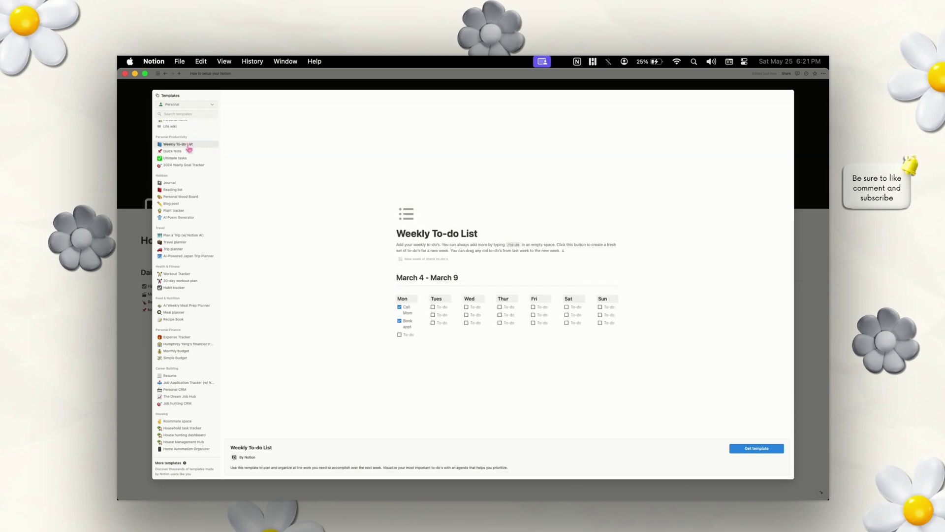
left_click(175, 151)
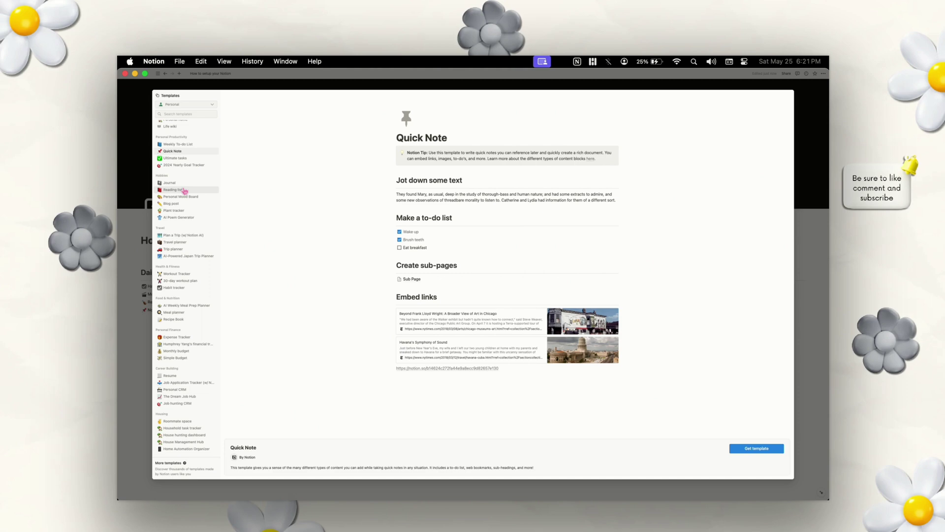
- Close the template gallery and open It Girl Hub from Finalized Templates
left_click(128, 294)
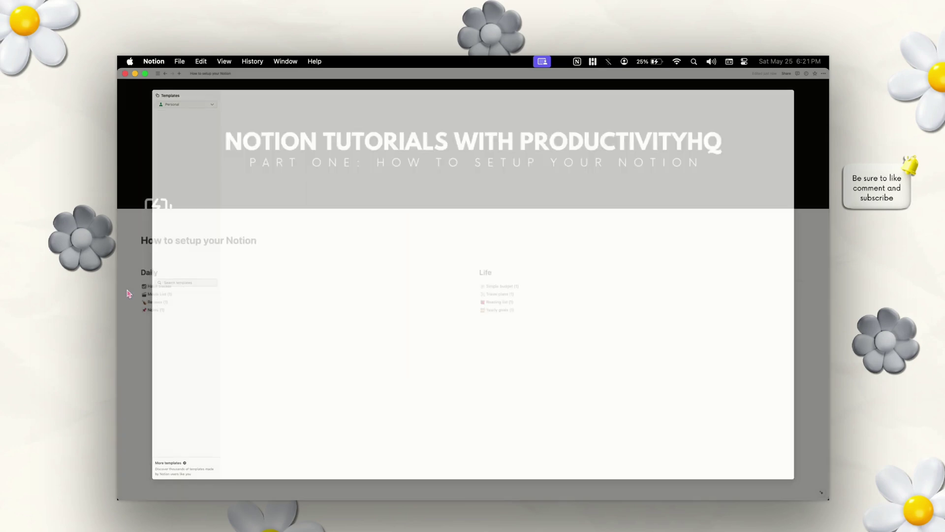
left_click(165, 73)
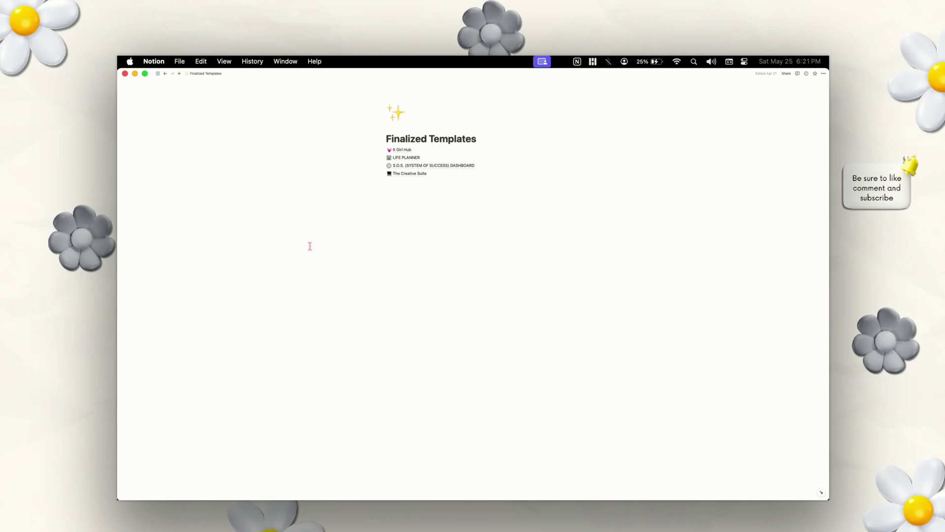
left_click(403, 150)
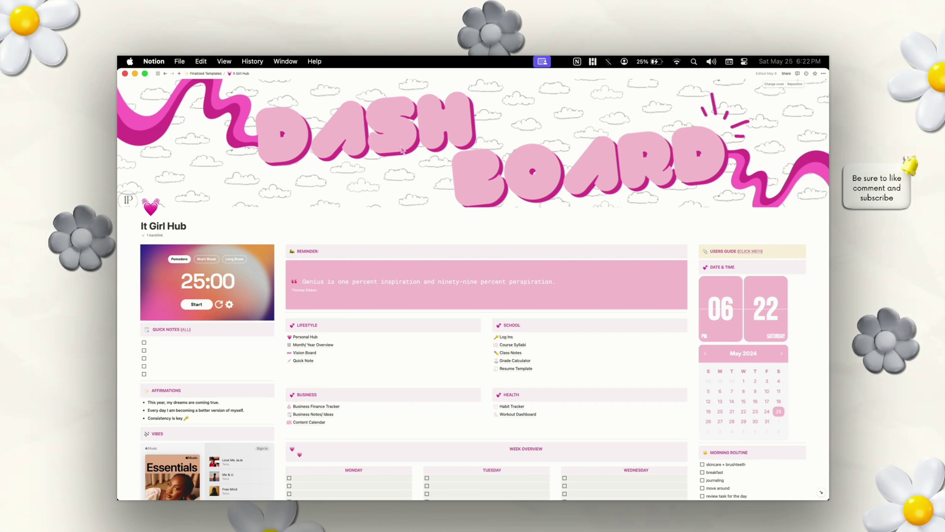
- Scroll through the It Girl Hub dashboard, then return to Finalized Templates
scroll(401, 150, "down", 5)
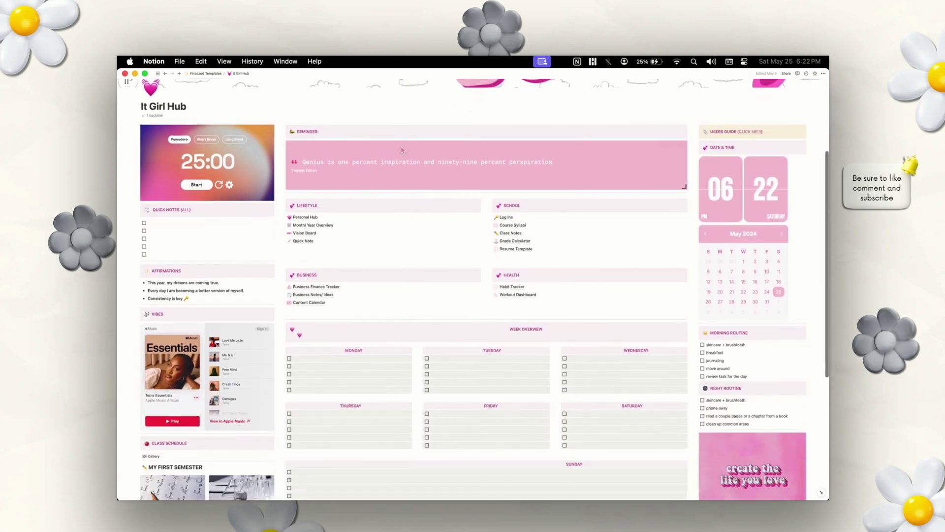
scroll(402, 150, "up", 3)
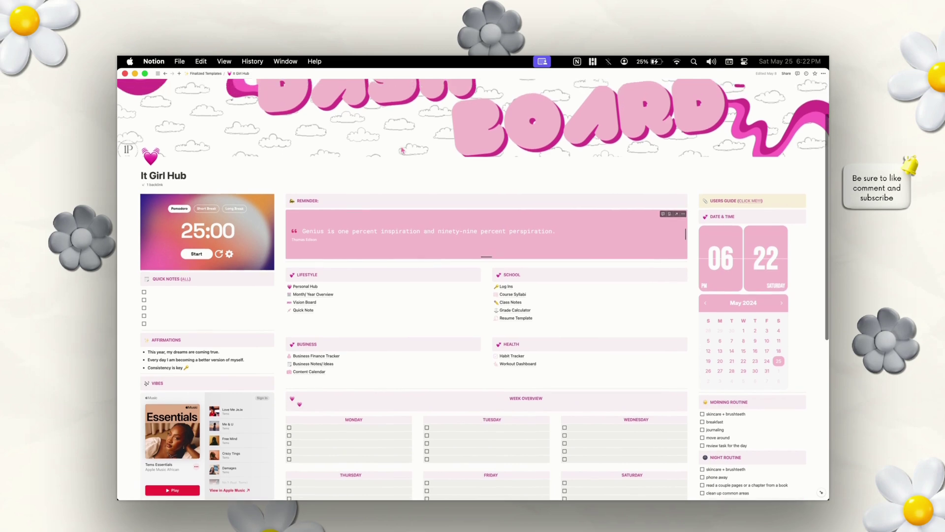
scroll(402, 150, "down", 5)
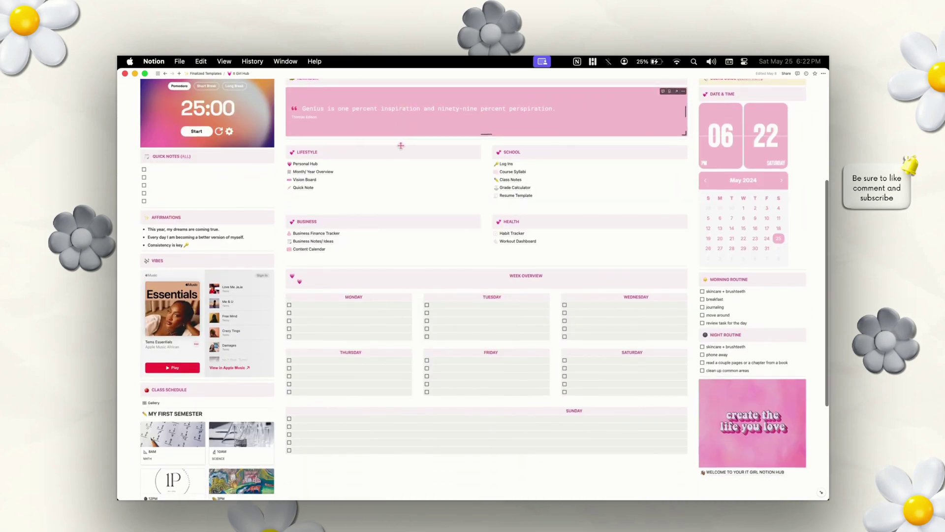
scroll(401, 146, "down", 1)
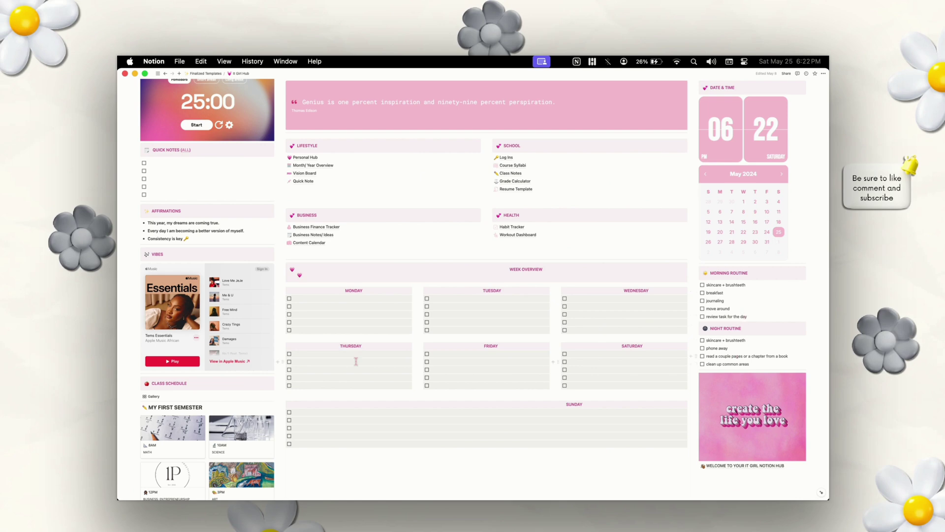
scroll(218, 312, "down", 4)
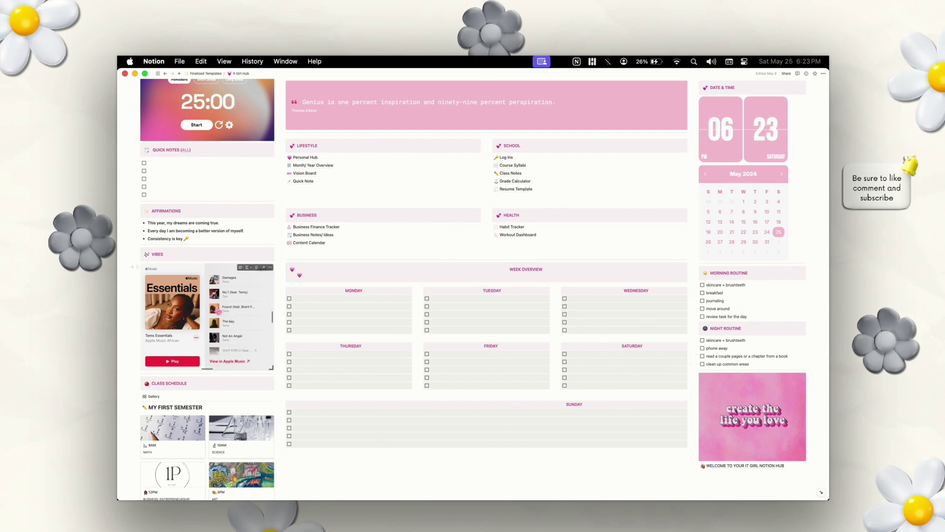
scroll(229, 367, "down", 1)
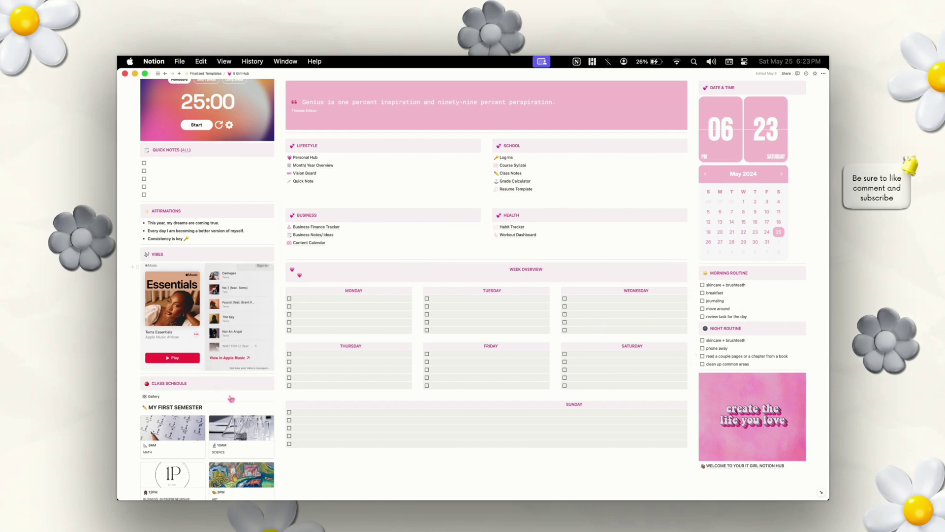
scroll(231, 398, "down", 3)
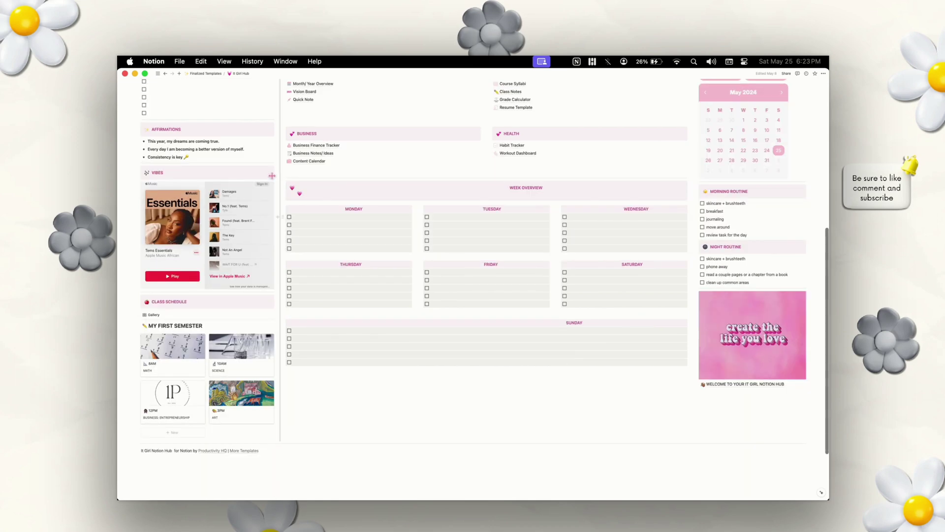
left_click(216, 75)
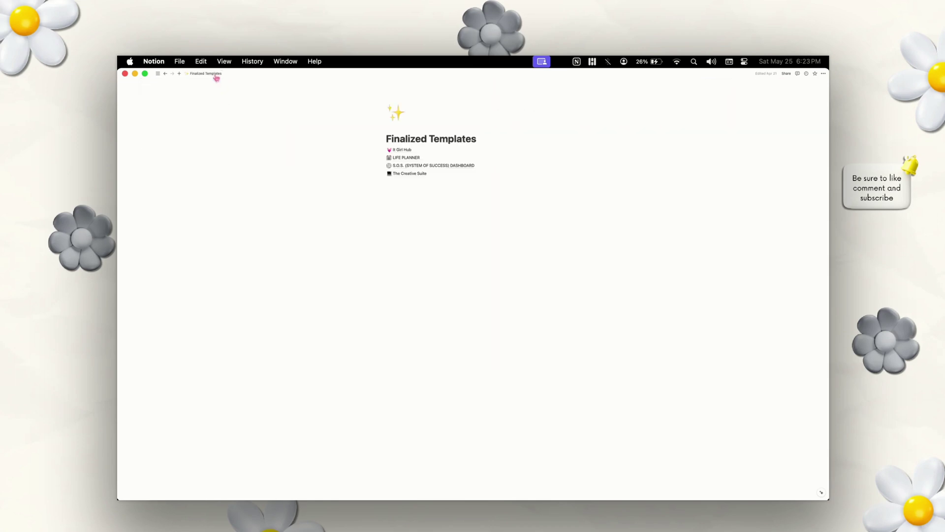
- Browse the S.O.S. (System of Success) Dashboard page, then return to Finalized Templates
left_click(414, 165)
scroll(392, 370, "down", 3)
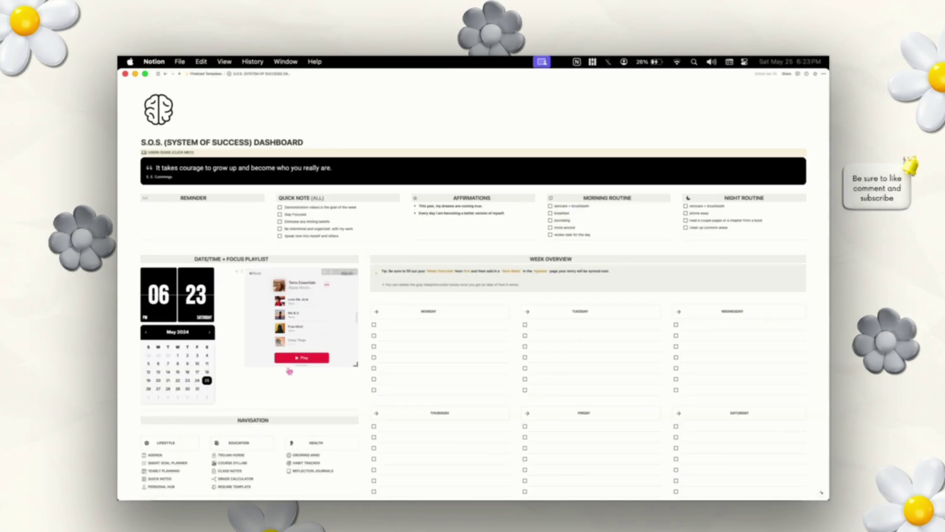
scroll(289, 370, "down", 3)
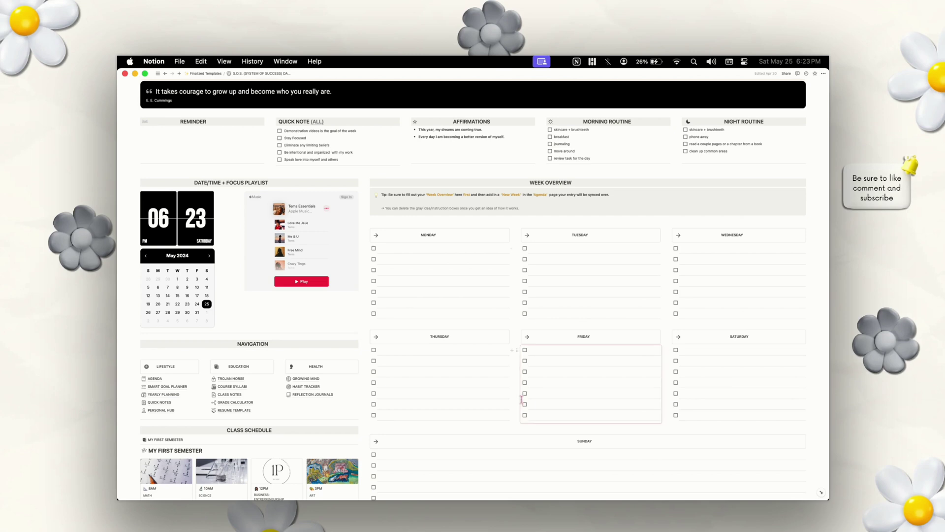
scroll(521, 402, "down", 3)
scroll(521, 399, "up", 1)
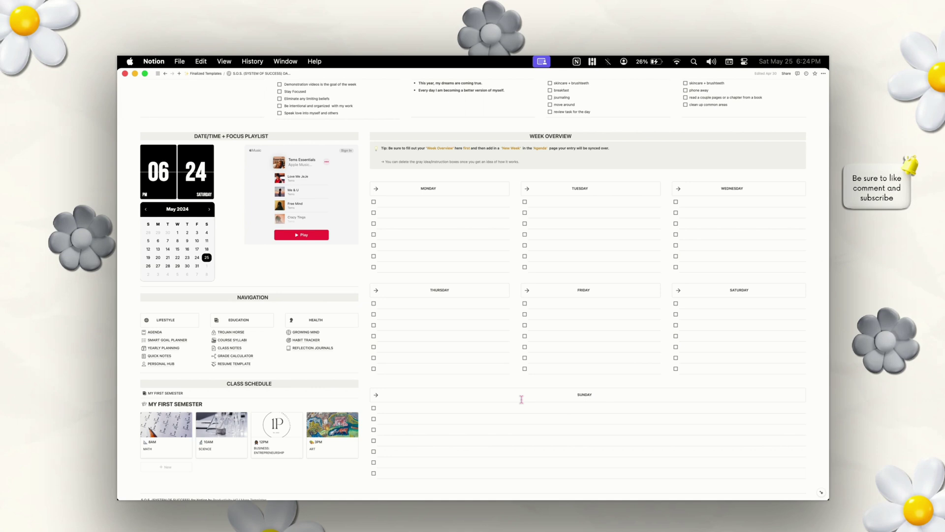
scroll(521, 399, "up", 5)
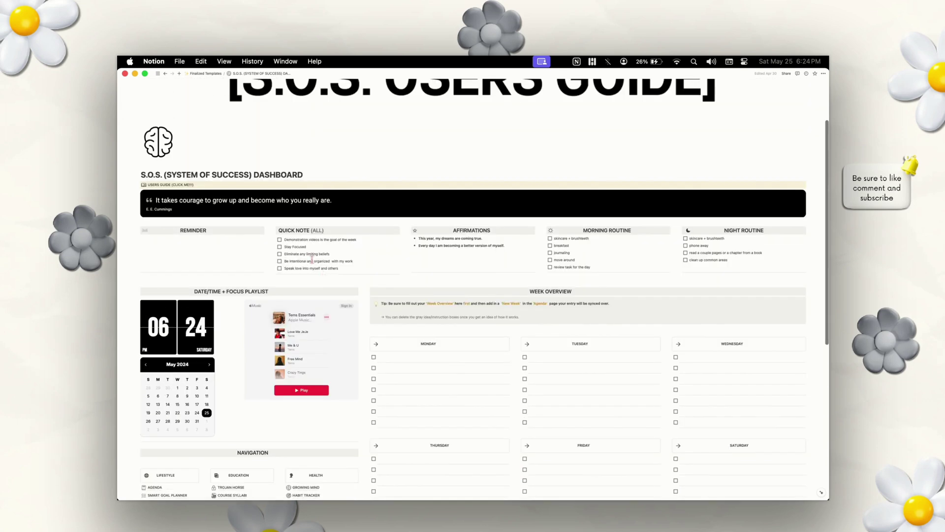
key("super+bracketleft")
- Open the LIFE PLANNER page and add a new weekly plan under WEEKLY PLAN
left_click(407, 158)
scroll(221, 316, "down", 2)
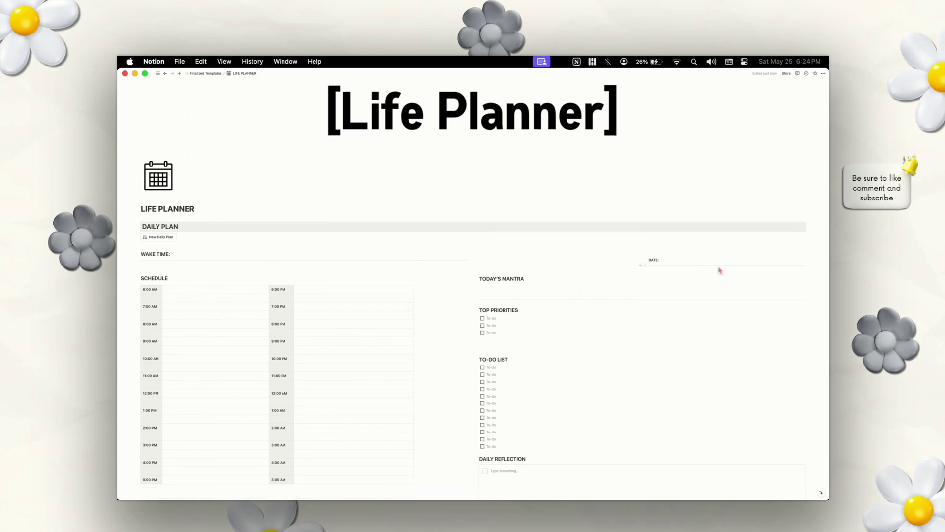
scroll(718, 265, "down", 3)
scroll(718, 266, "down", 5)
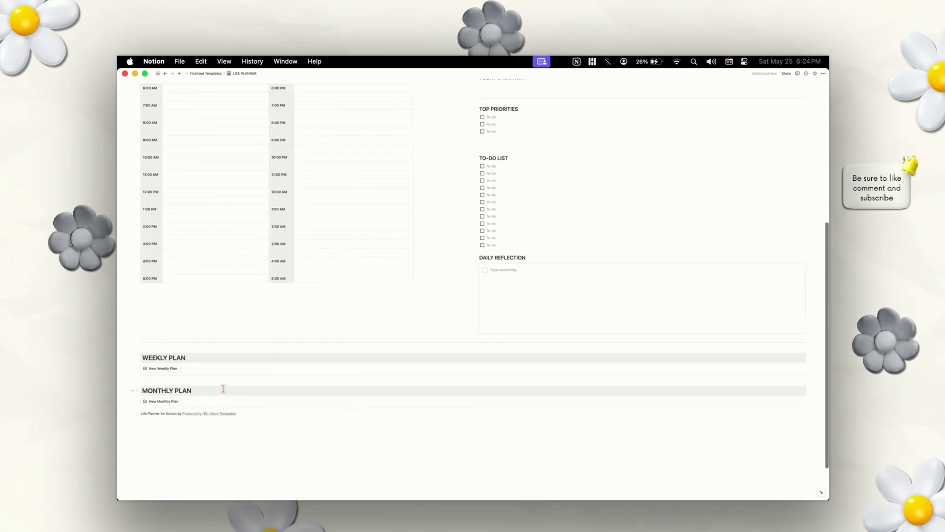
left_click(158, 369)
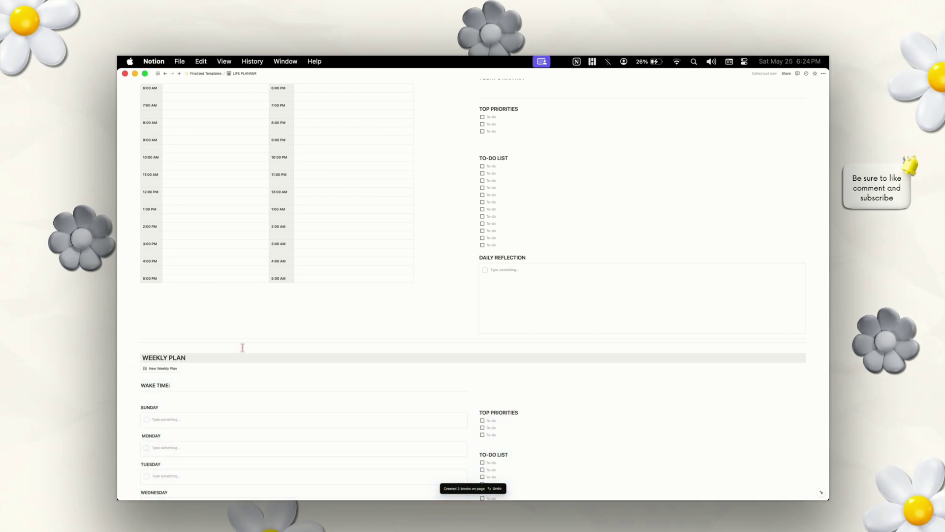
- Add a May 2024 monthly plan calendar, undo it, and return to Finalized Templates
scroll(243, 347, "down", 5)
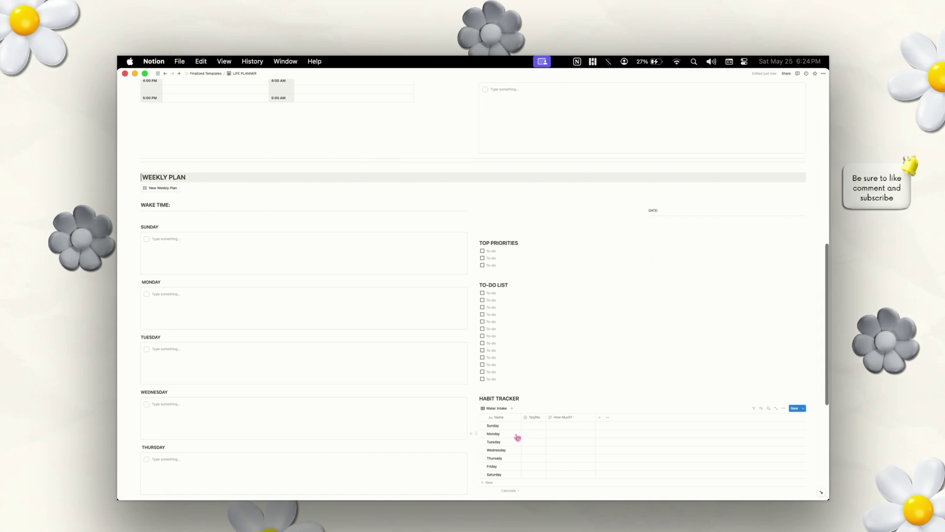
scroll(522, 435, "up", 4)
scroll(515, 433, "up", 4)
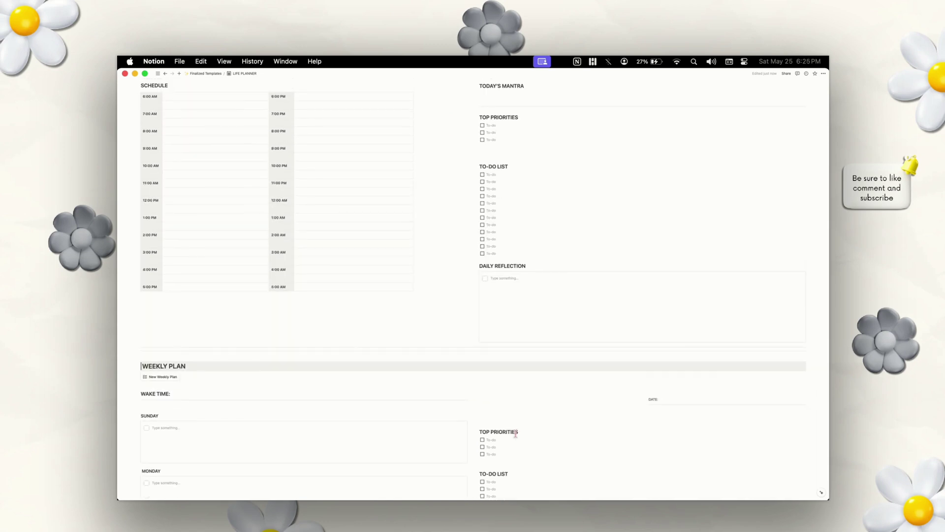
scroll(515, 433, "down", 15)
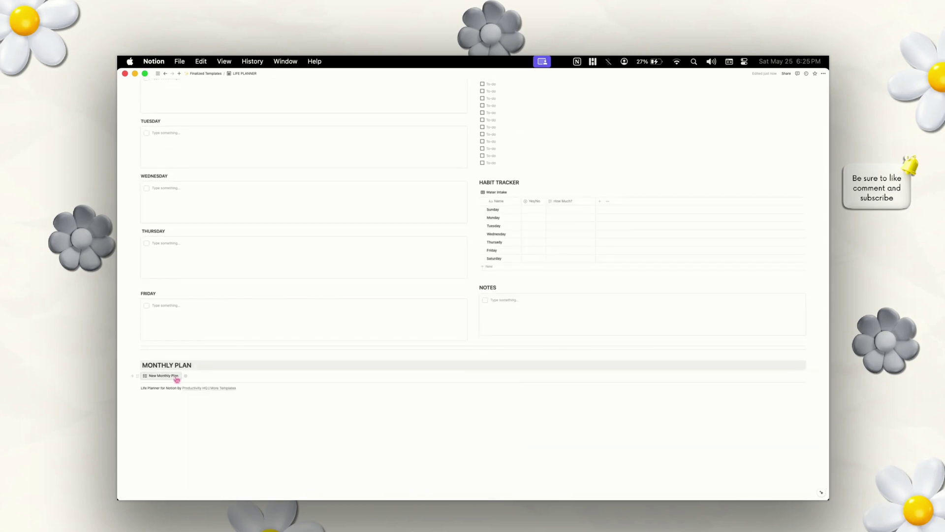
left_click_drag(175, 378, 173, 377)
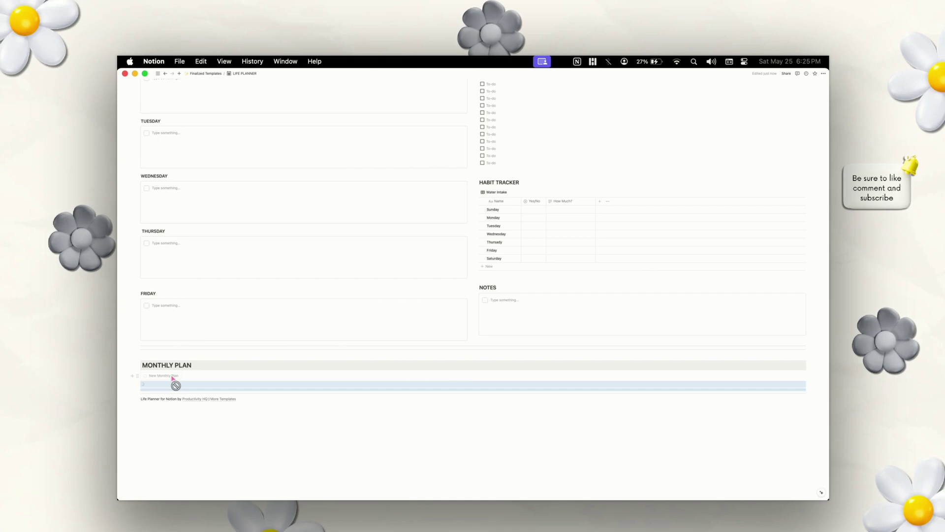
left_click_drag(173, 377, 176, 385)
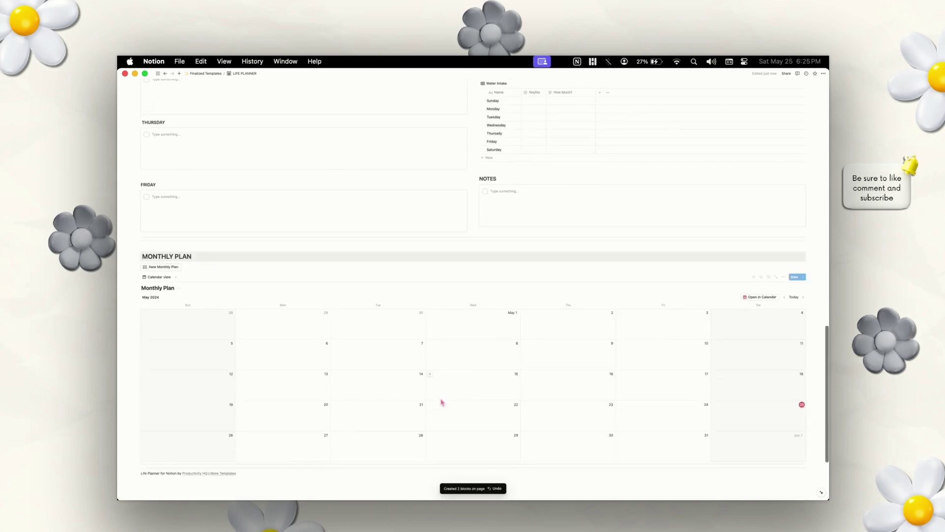
scroll(440, 397, "down", 3)
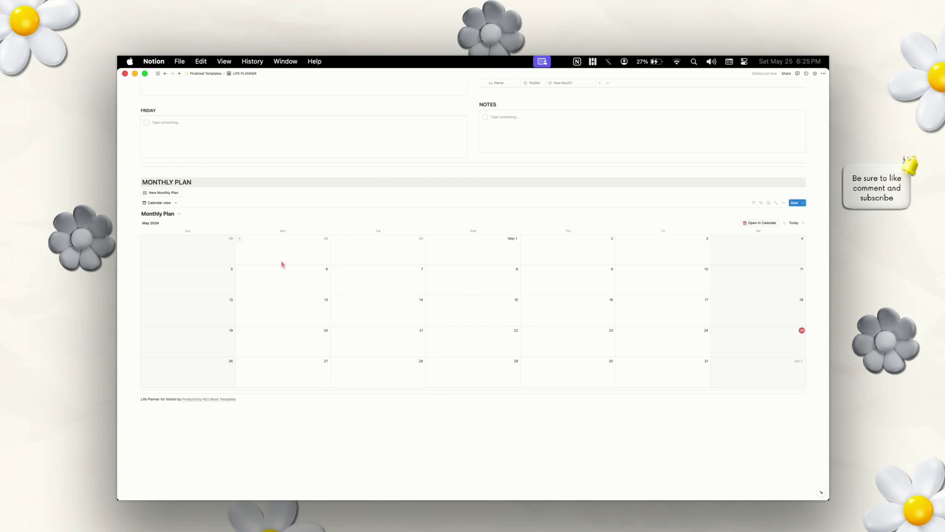
key("super+z")
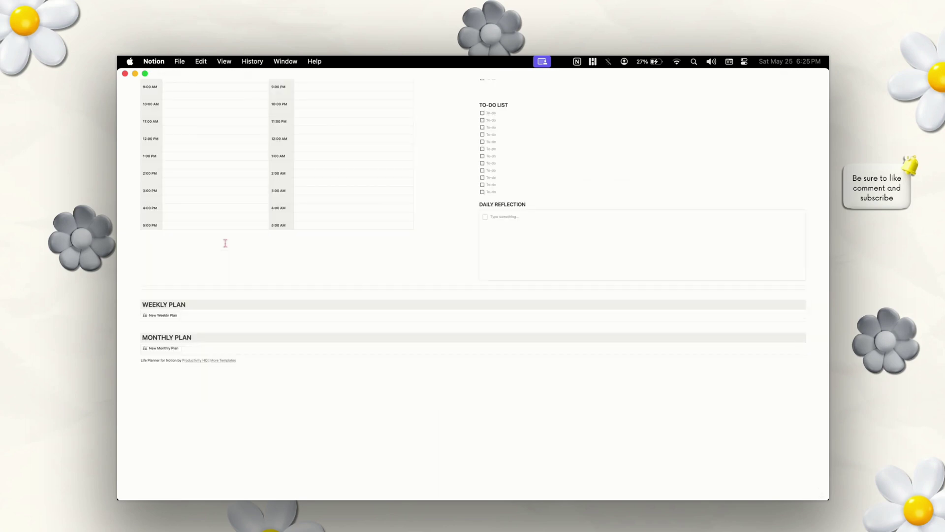
key("super+bracketleft")
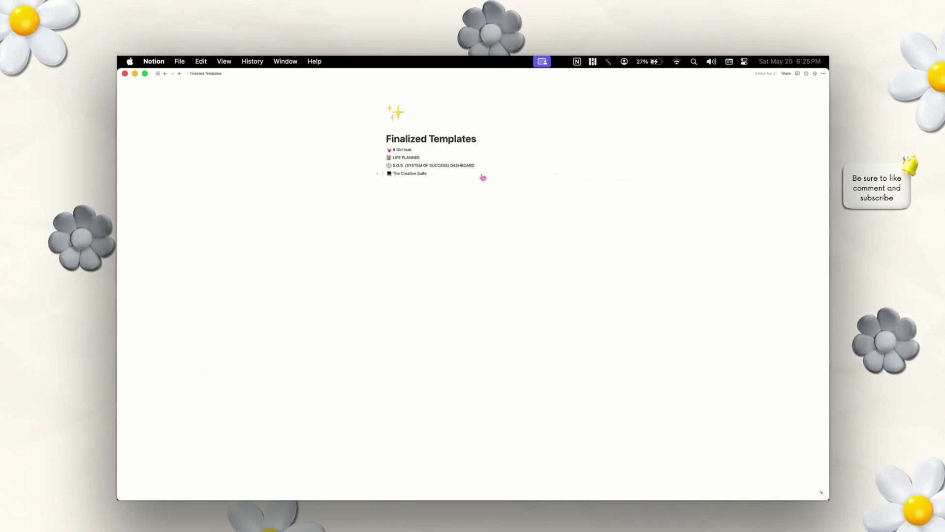
- Open The Creative Suite dashboard with its DESIGN banner and content calendar
left_click(423, 176)
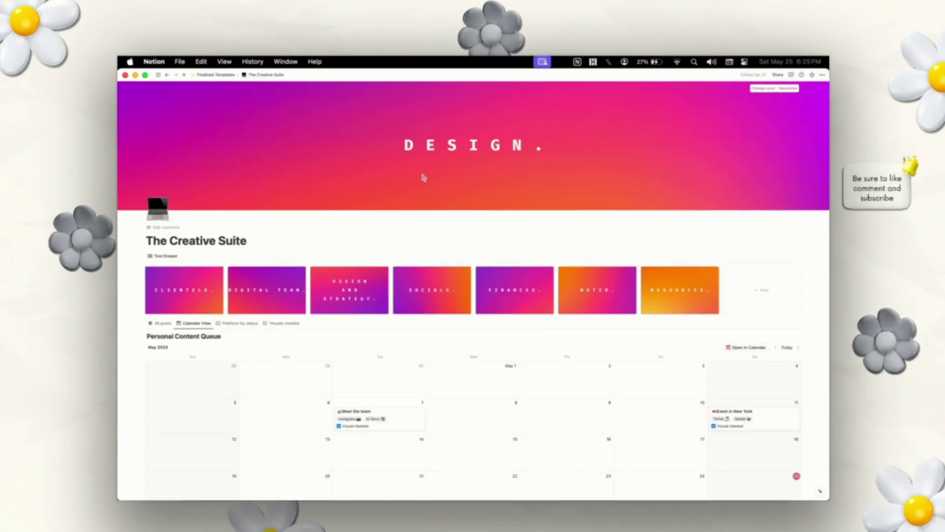